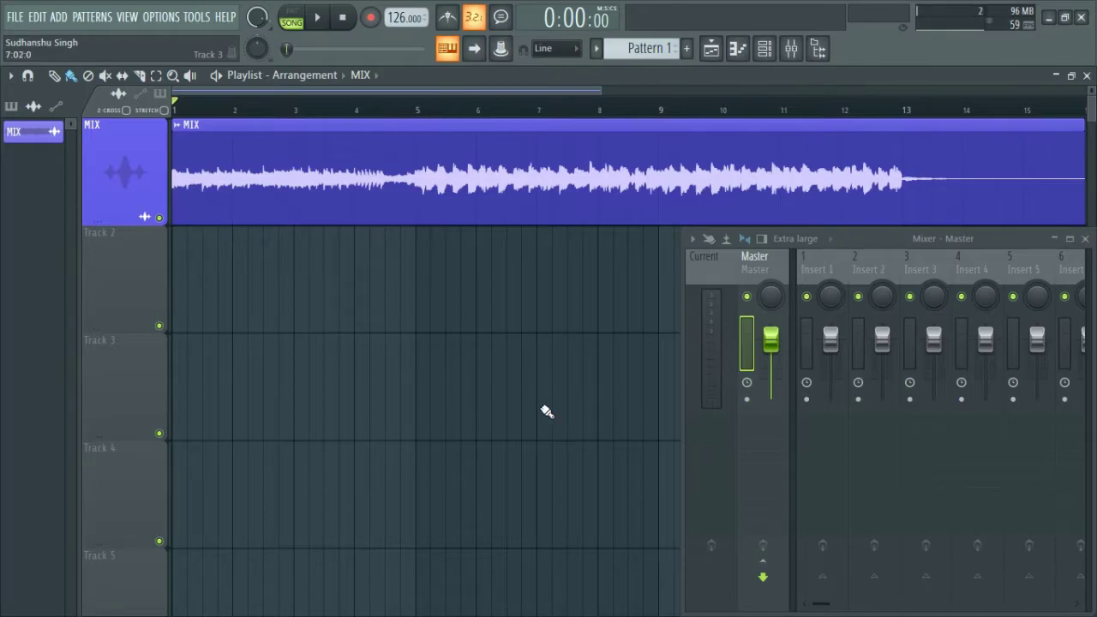
# Play the mix and raise band 5 of the Master's Parametric EQ 2 slightly, just above 2 kHz
pyautogui.press('space')
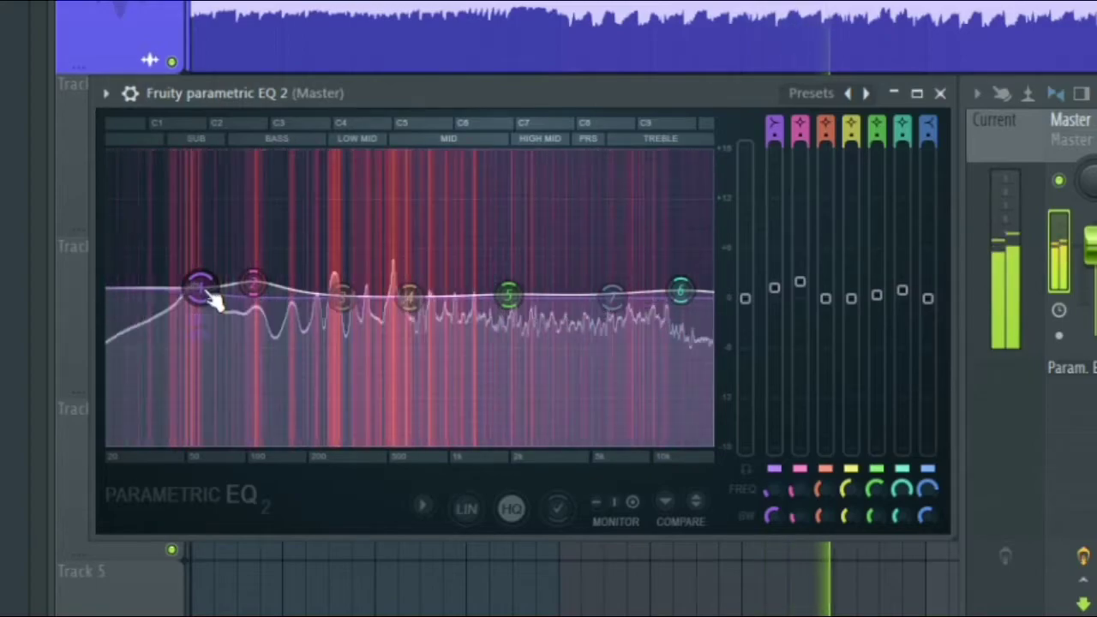
pyautogui.moveTo(507, 296); pyautogui.dragTo(542, 289)
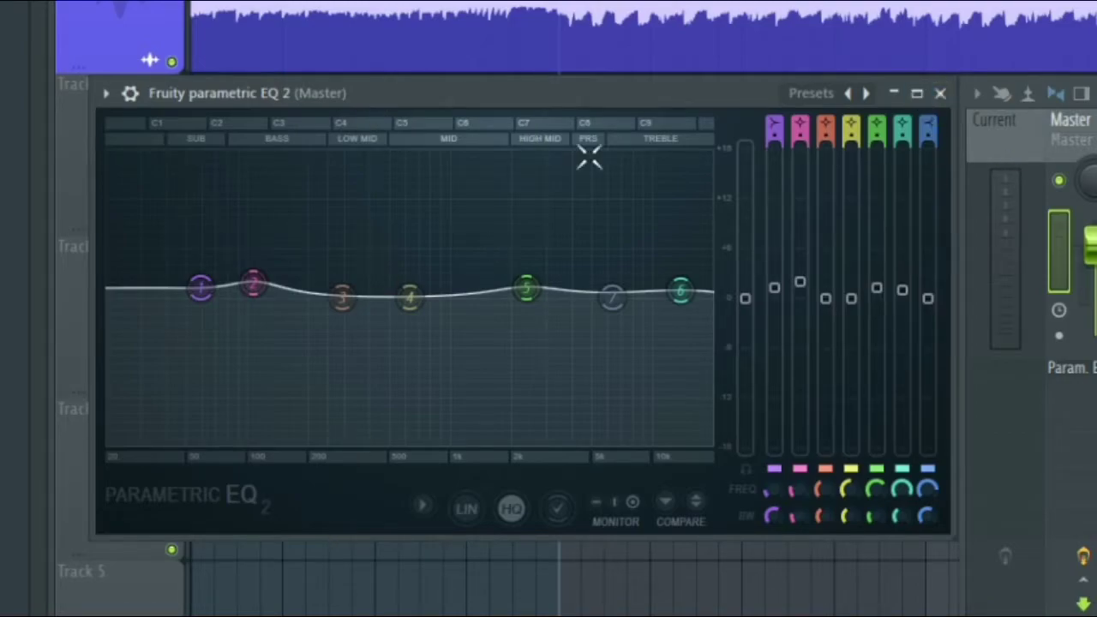
# Close the first equalizer and add a second Fruity Parametric EQ 2 to the next Master effect slot
pyautogui.click(940, 94)
pyautogui.click(808, 480)
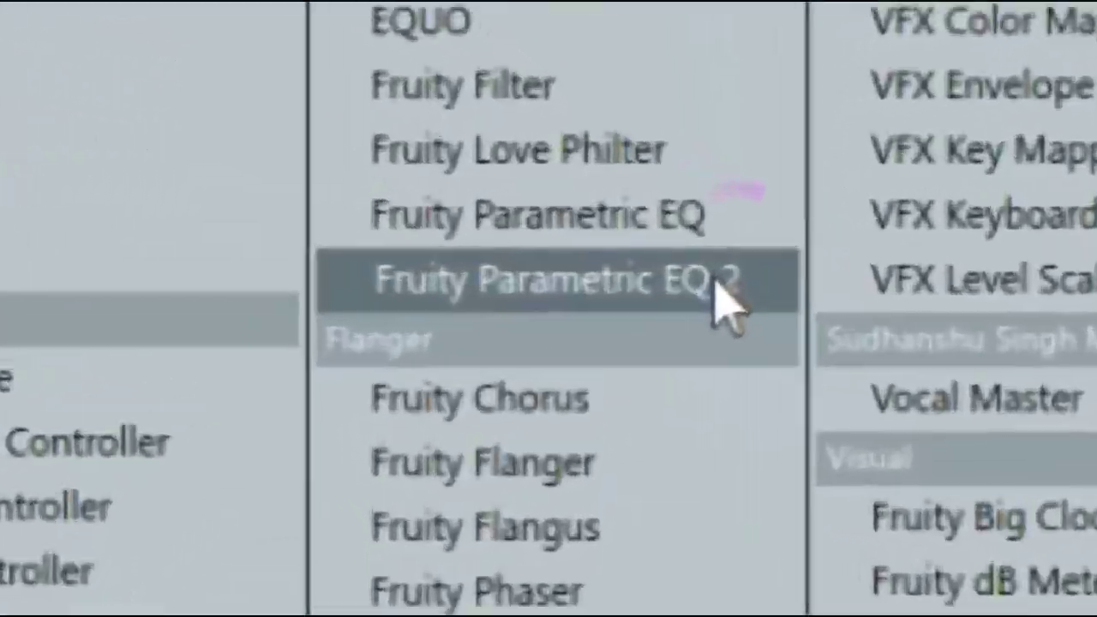
pyautogui.click(717, 279)
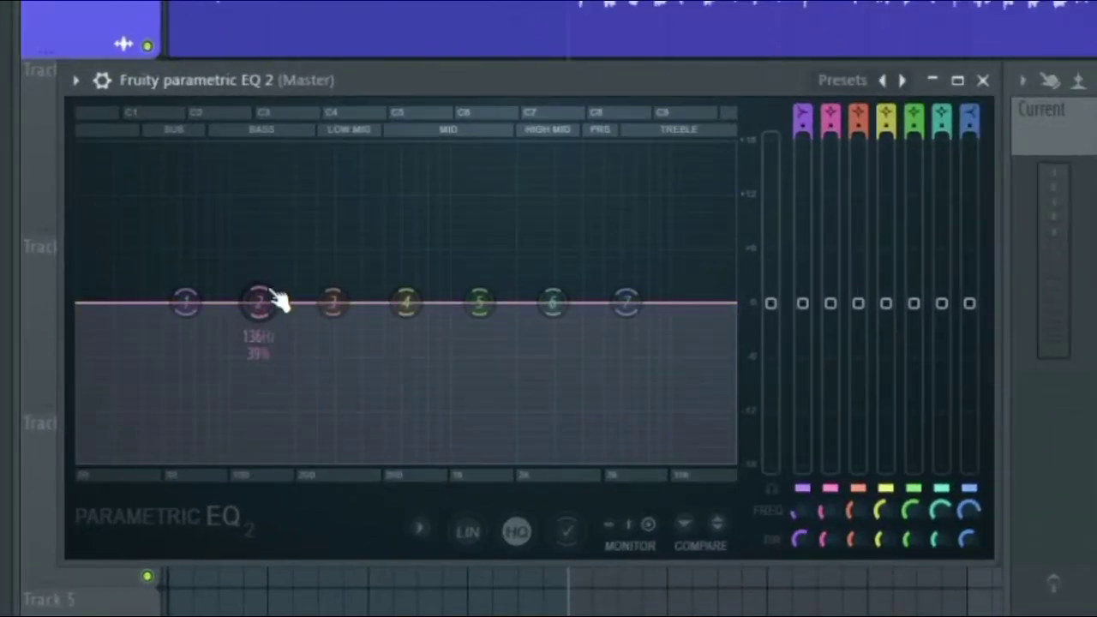
# Turn band 1 of the new equalizer into a high-pass filter with a Steep 8 order
pyautogui.rightClick(208, 309)
pyautogui.moveTo(226, 372)
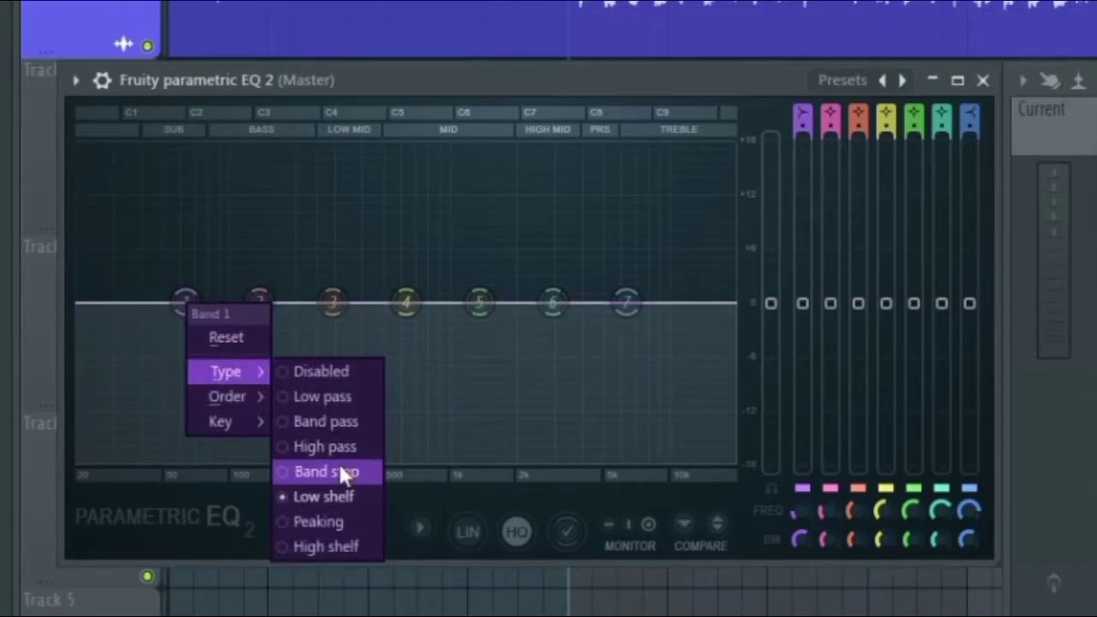
pyautogui.click(341, 446)
pyautogui.rightClick(186, 302)
pyautogui.moveTo(226, 395)
pyautogui.click(315, 396)
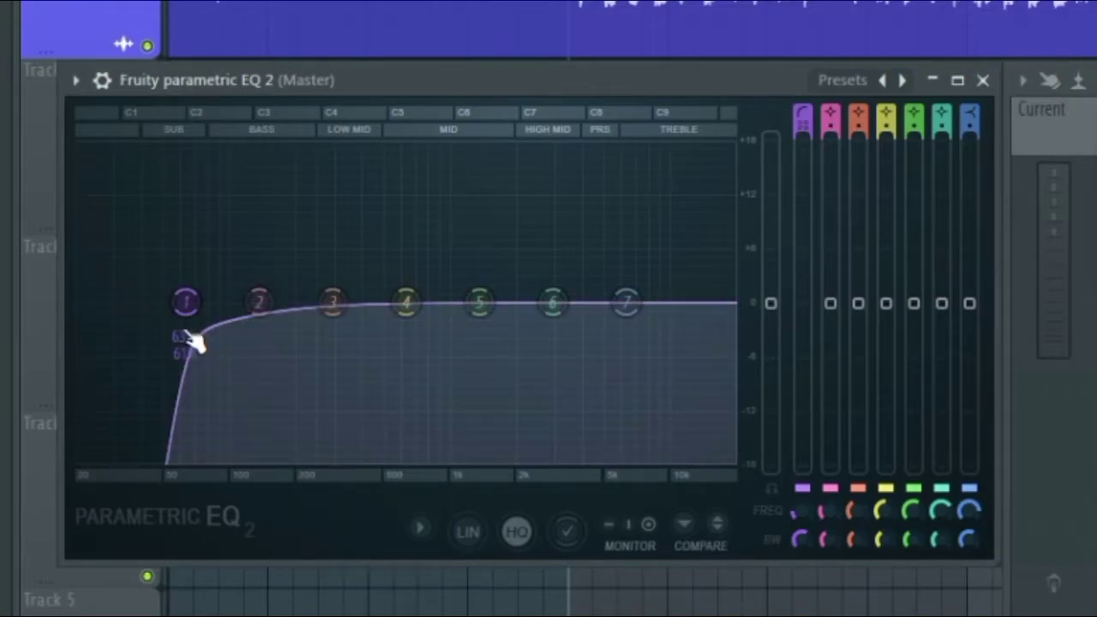
# Adjust band 1's bandwidth for a tighter knee and place its high-pass cutoff at about 30 Hz while listening to the mix
pyautogui.scroll(-3, 190, 326)
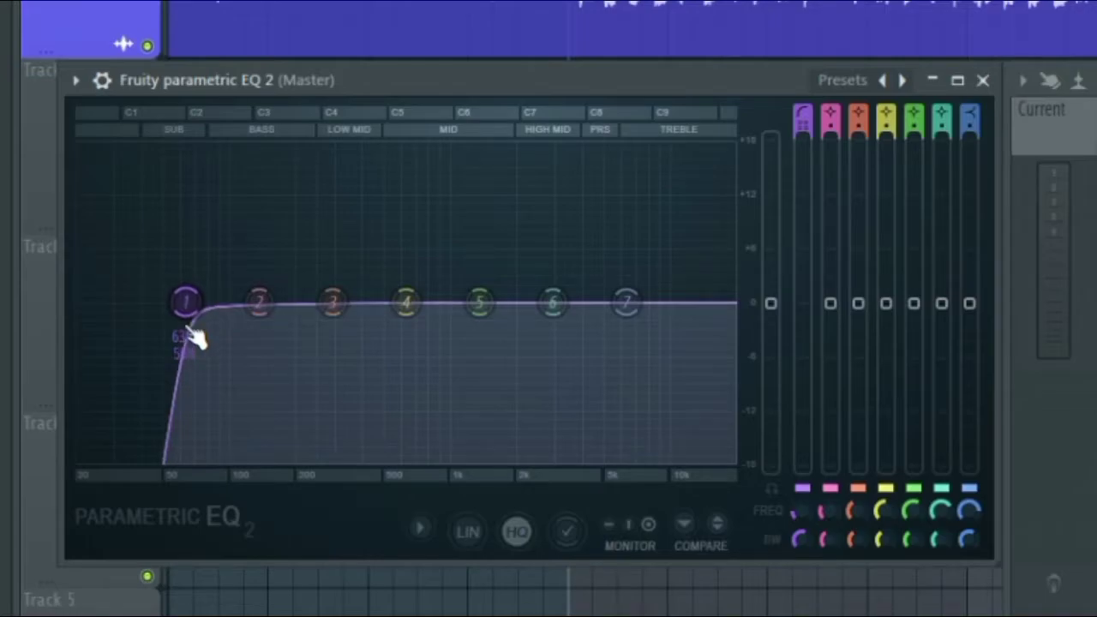
pyautogui.moveTo(199, 319); pyautogui.dragTo(82, 311)
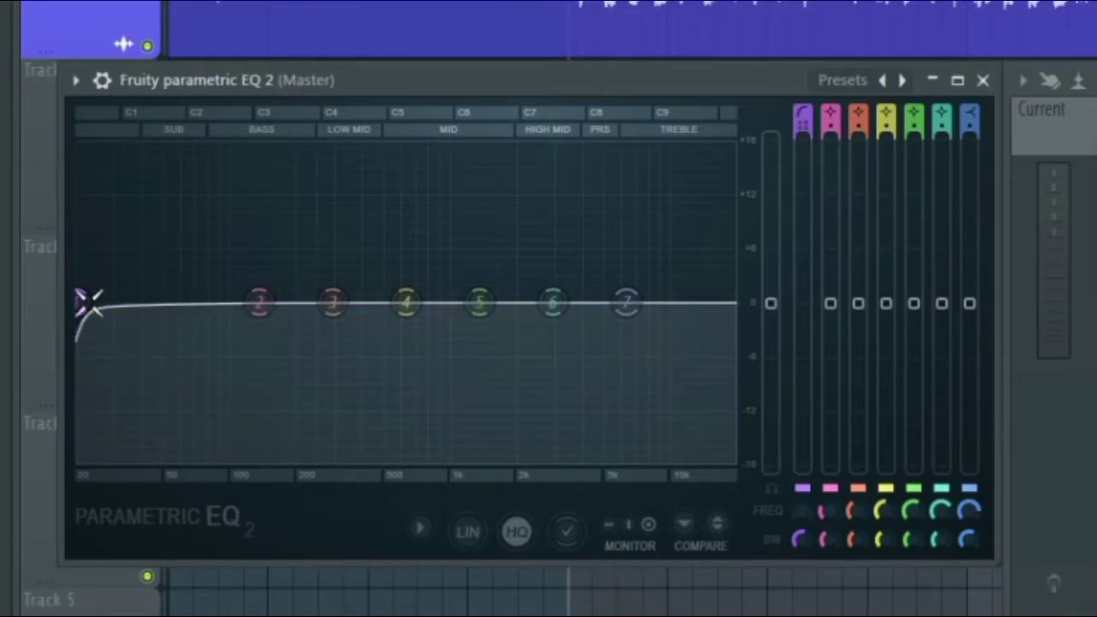
pyautogui.press('space')
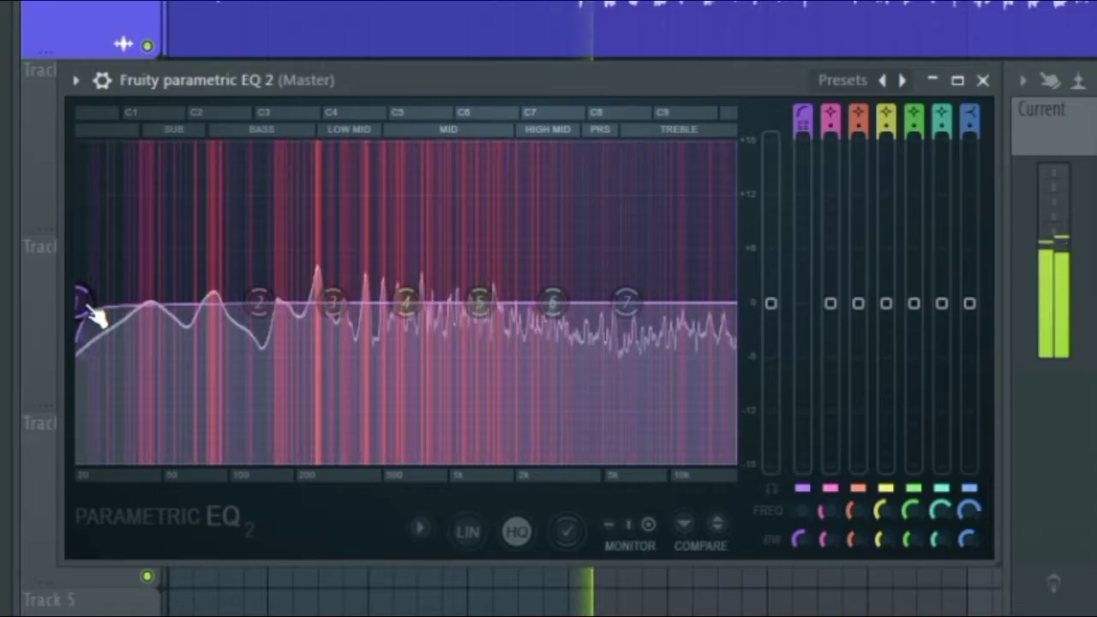
pyautogui.moveTo(88, 300); pyautogui.dragTo(116, 301)
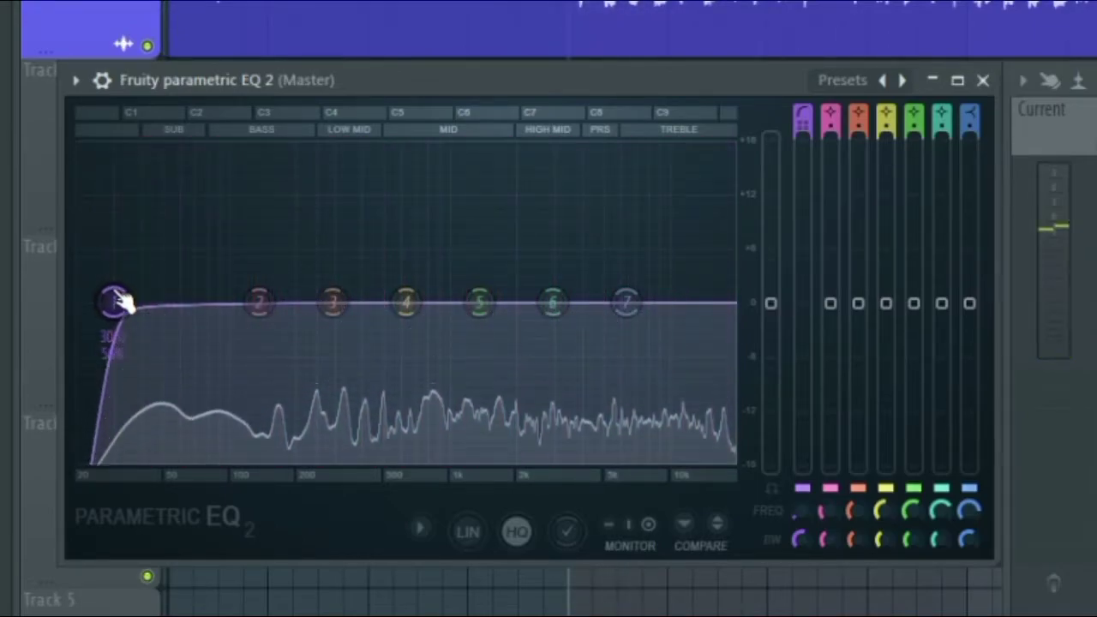
# Turn band 7 into a low-pass filter with a Steep 6 order
pyautogui.rightClick(627, 302)
pyautogui.moveTo(661, 371)
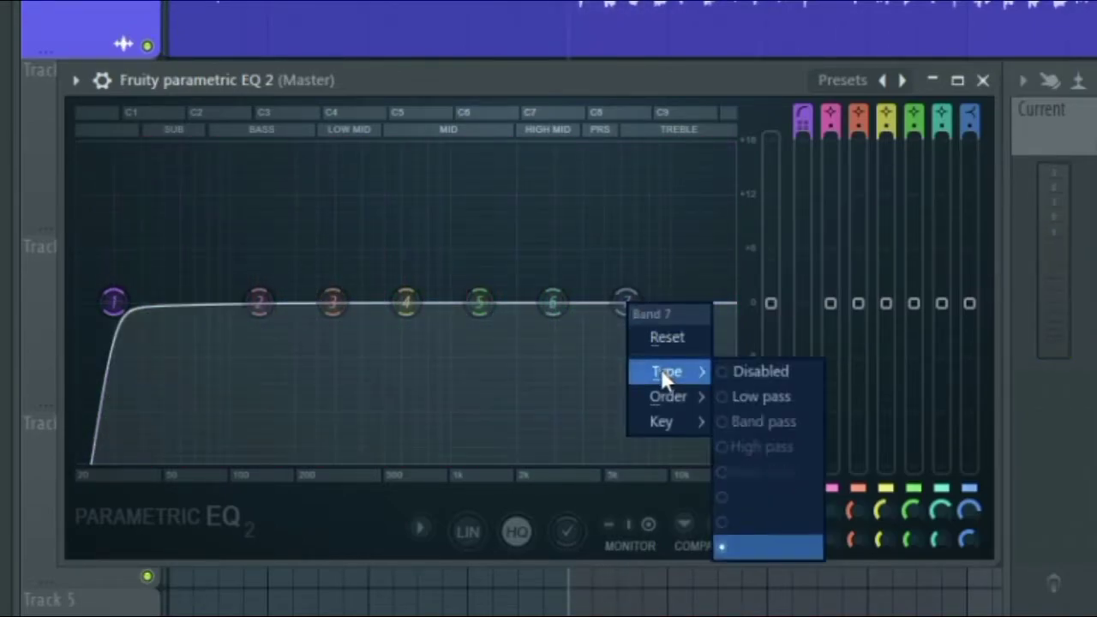
pyautogui.click(746, 398)
pyautogui.rightClick(633, 306)
pyautogui.moveTo(671, 396)
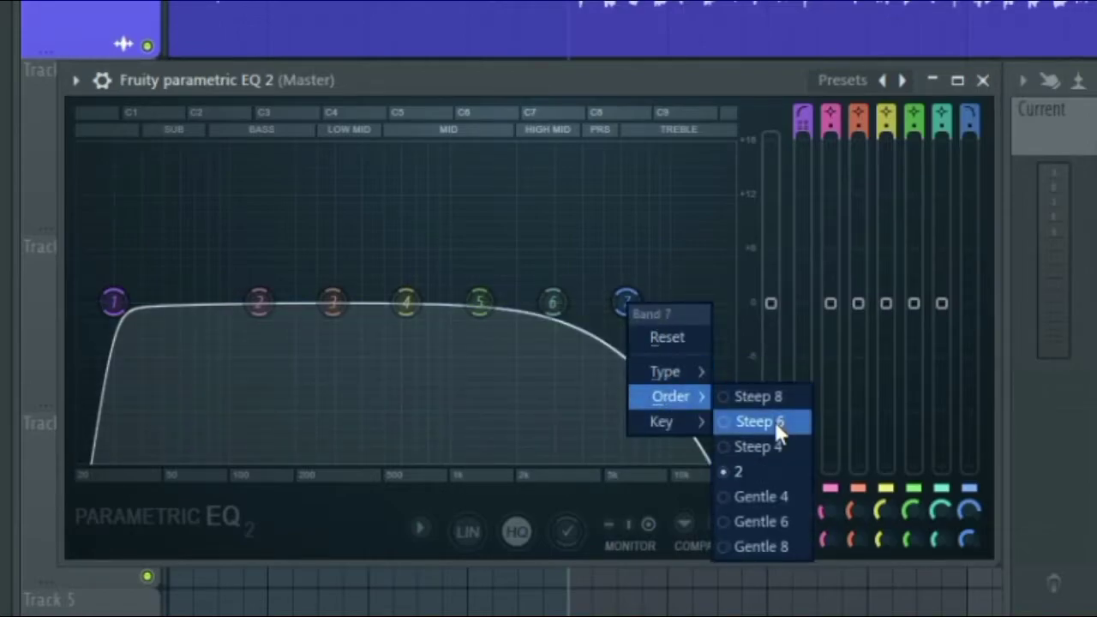
pyautogui.click(775, 422)
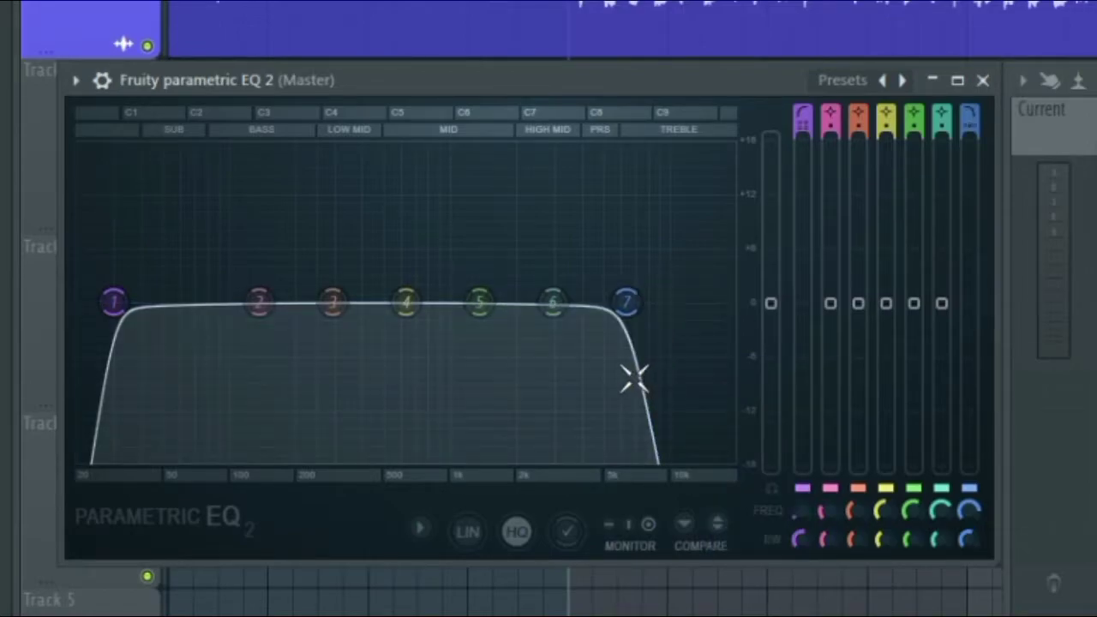
# Move band 7's low-pass cutoff to about 15.5 kHz, then shift band 6 into the high treble with a slight boost
pyautogui.moveTo(641, 302); pyautogui.dragTo(710, 310)
pyautogui.press('space')
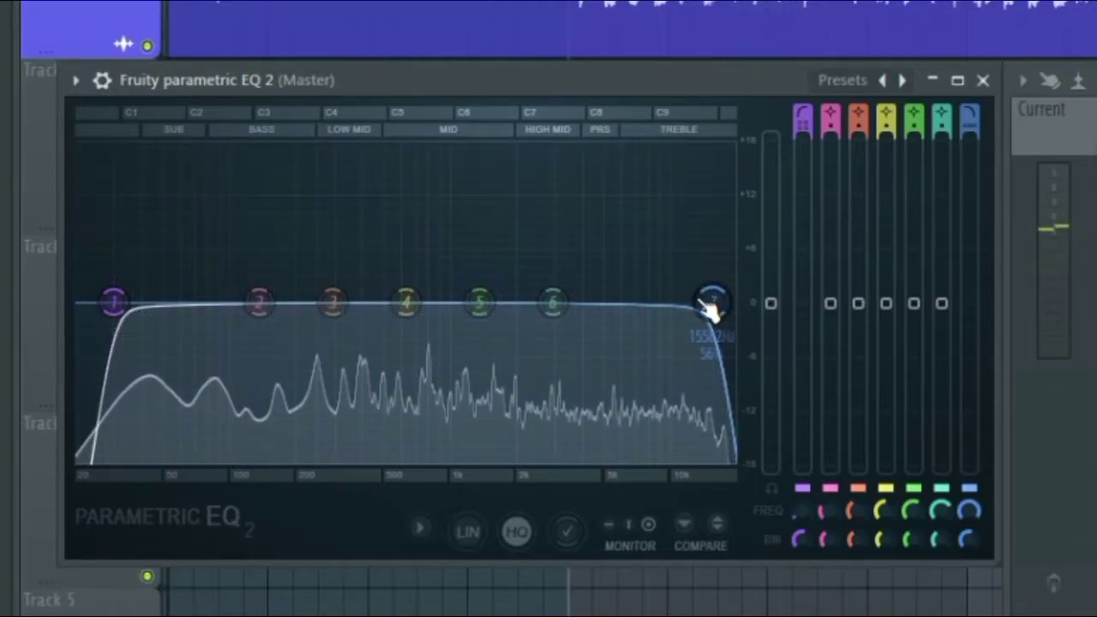
pyautogui.moveTo(558, 303); pyautogui.dragTo(691, 295)
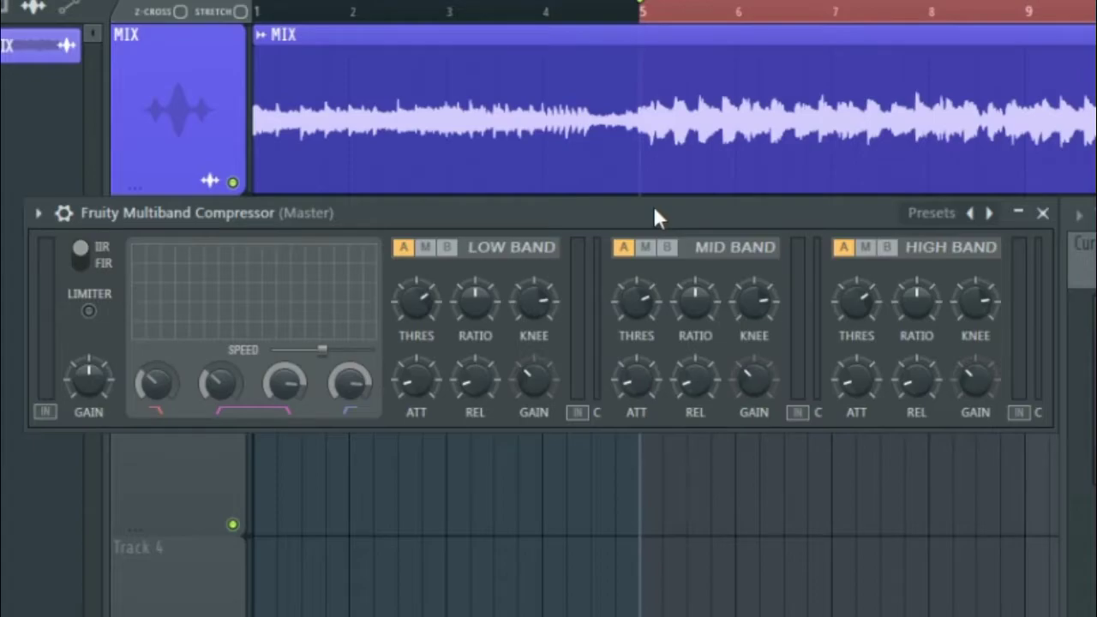
# Isolate the Multiband Compressor's low band by muting the mid and high bands, then raise its ratio and lower its threshold during playback
pyautogui.click(427, 248)
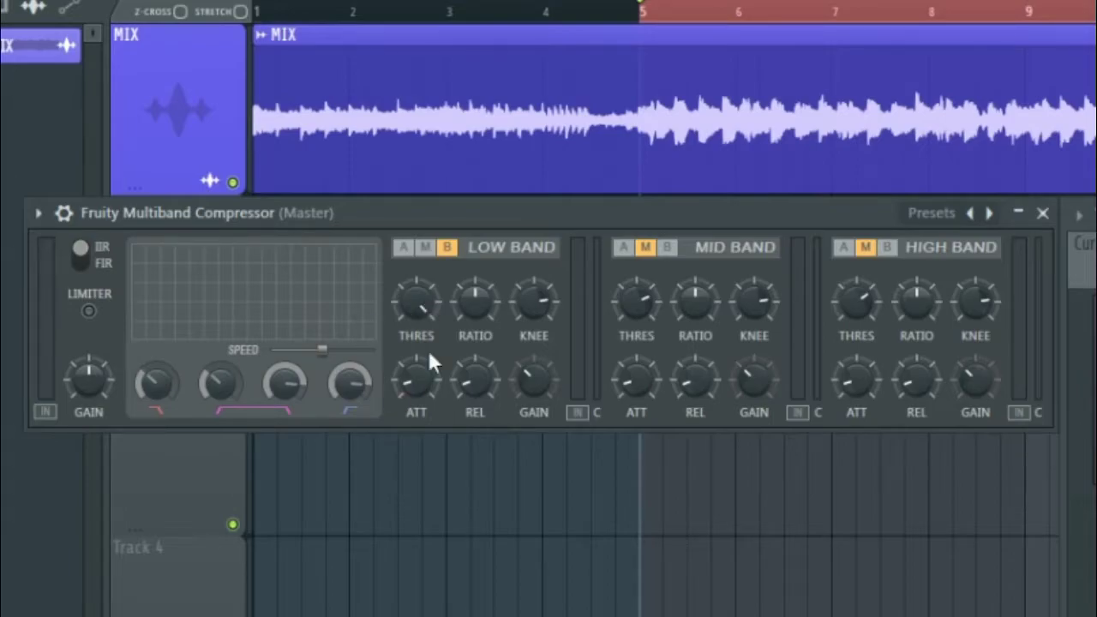
pyautogui.moveTo(475, 300); pyautogui.dragTo(475, 288)
pyautogui.press('space')
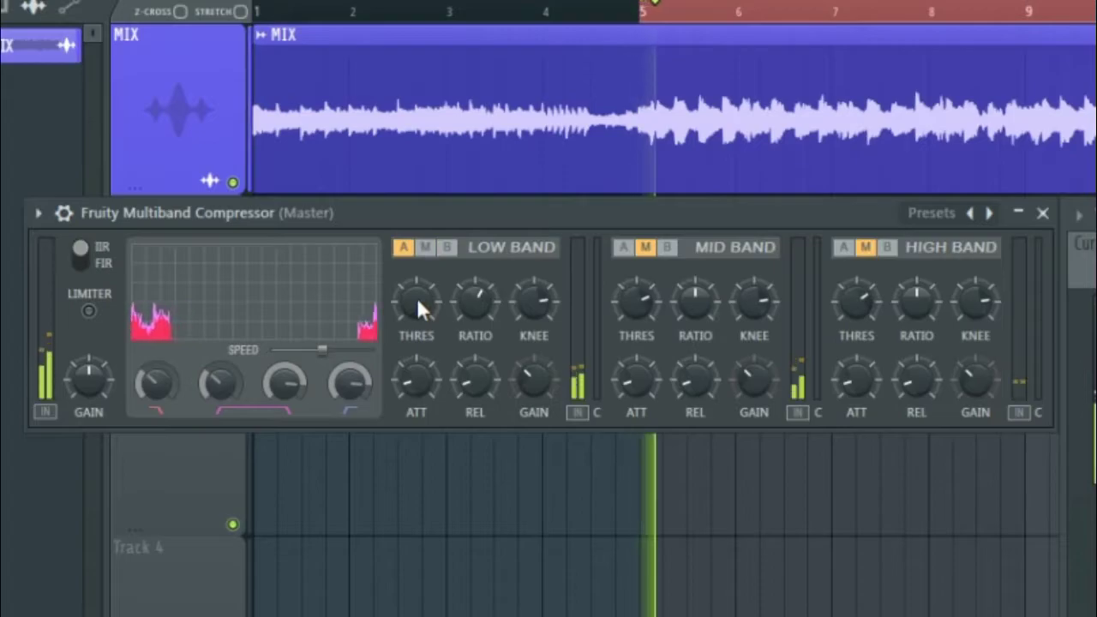
pyautogui.moveTo(417, 298); pyautogui.dragTo(417, 301)
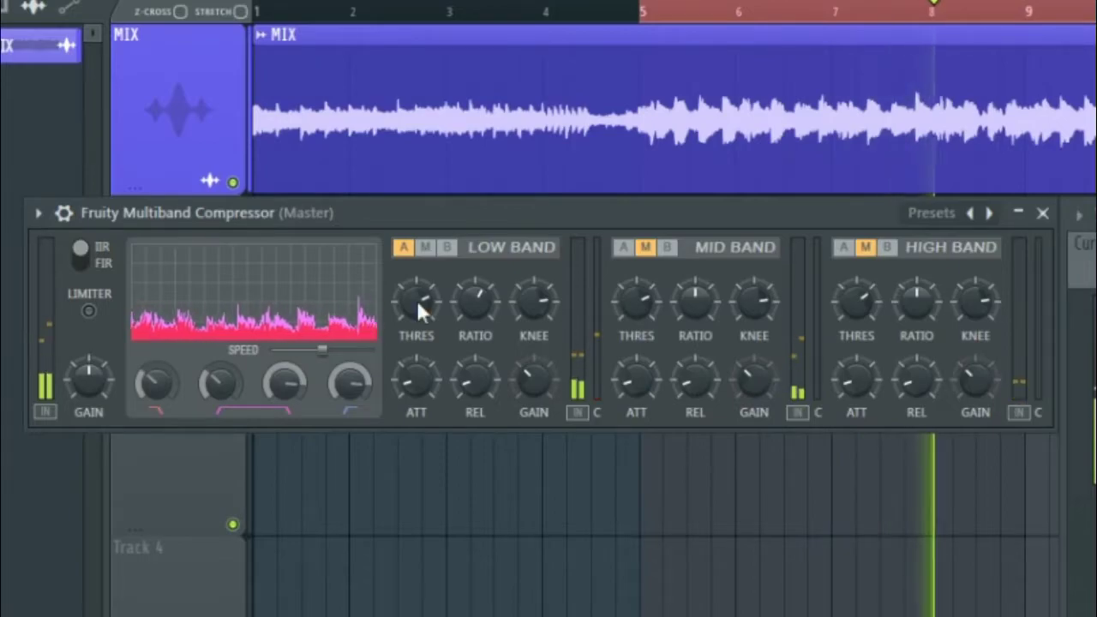
pyautogui.moveTo(417, 301)
pyautogui.mouseDown()
pyautogui.moveTo(416, 279)
pyautogui.moveTo(417, 301)
pyautogui.mouseUp()
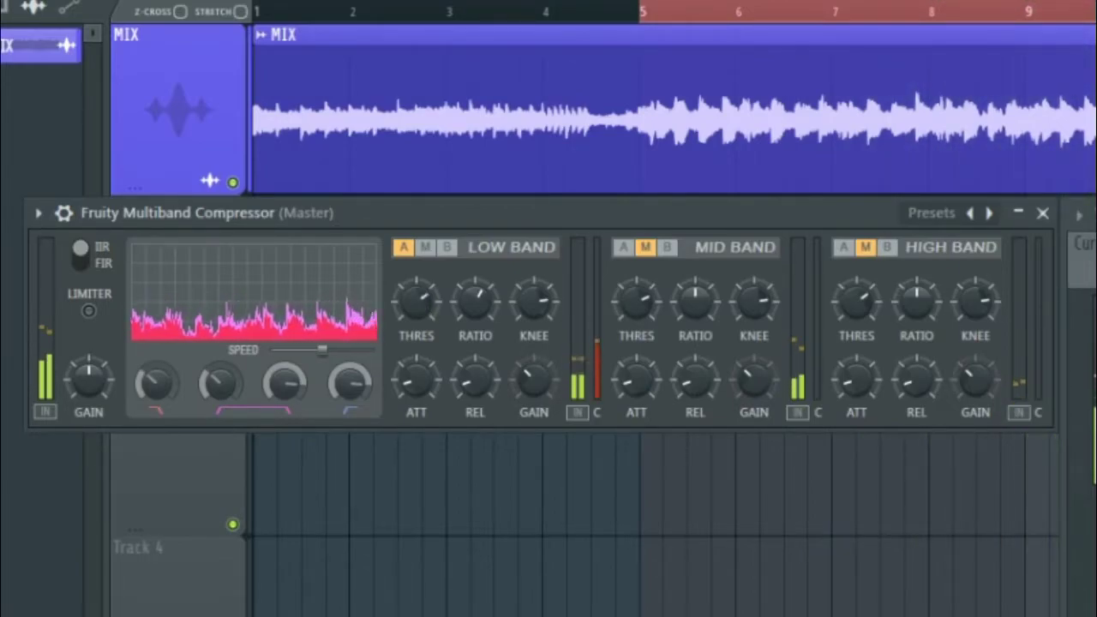
pyautogui.press('space')
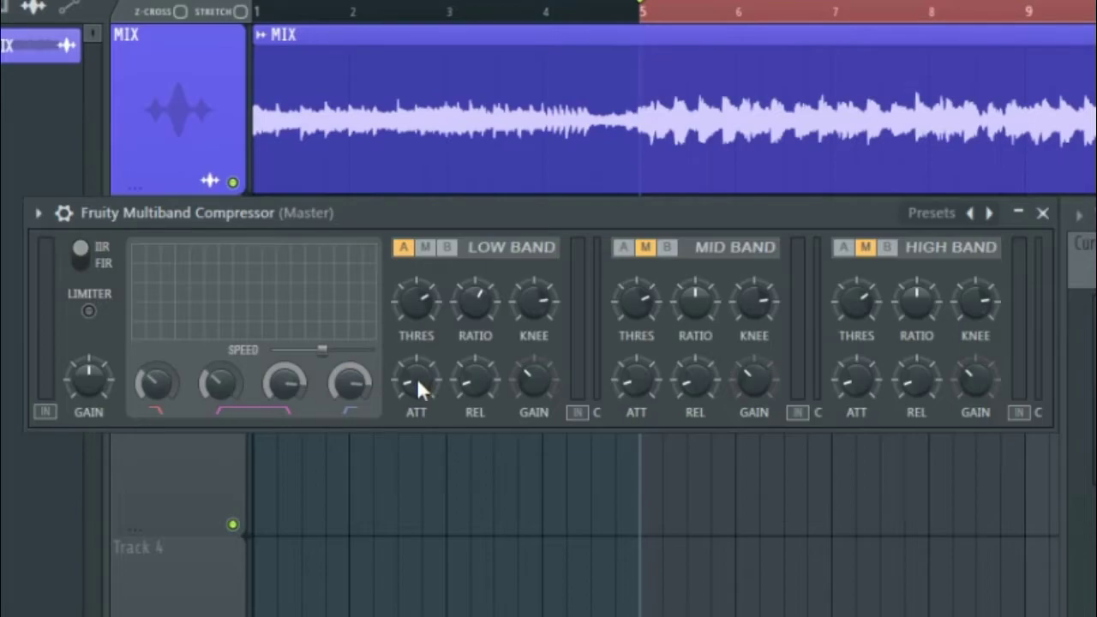
# Increase the low band's attack and release slightly while auditioning the compression
pyautogui.press('space')
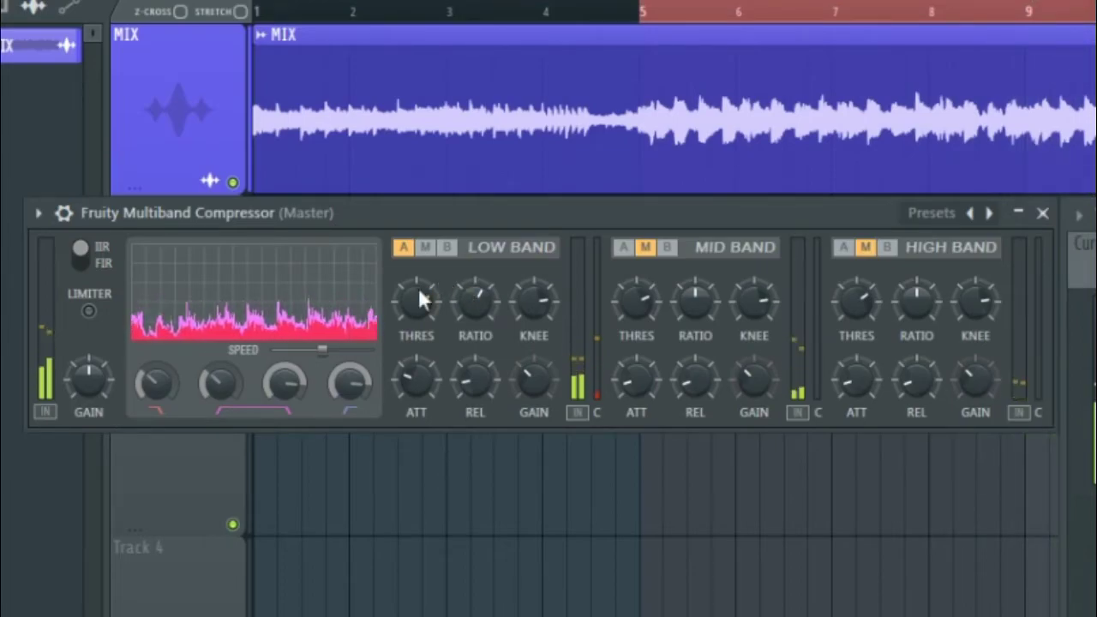
pyautogui.press('space')
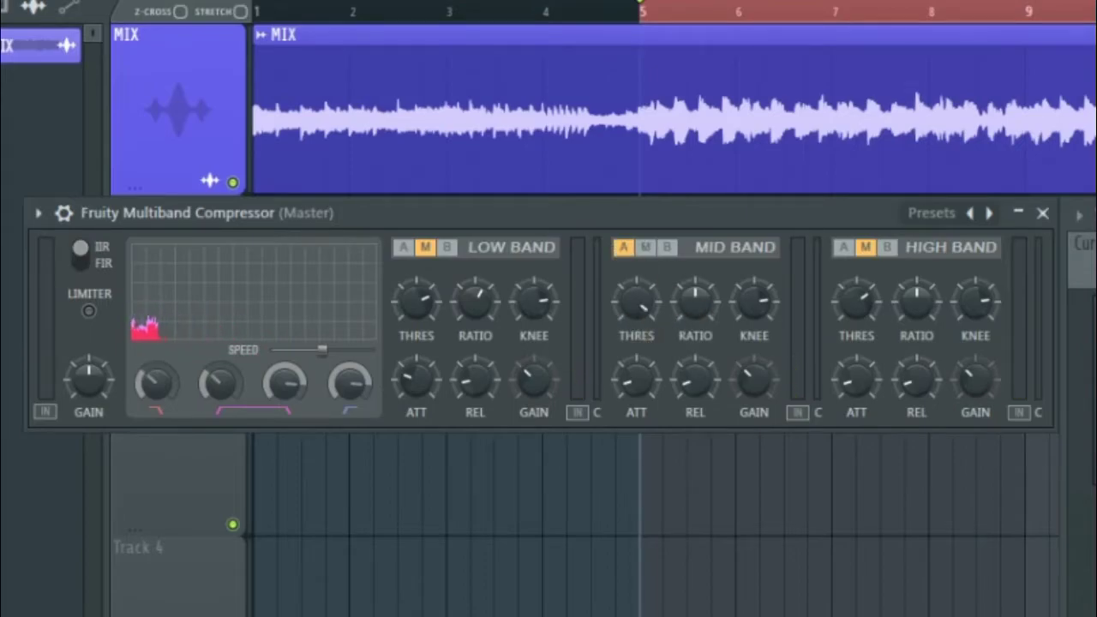
# With only the mid band active, lower its threshold and lengthen its attack slightly during playback
pyautogui.press('space')
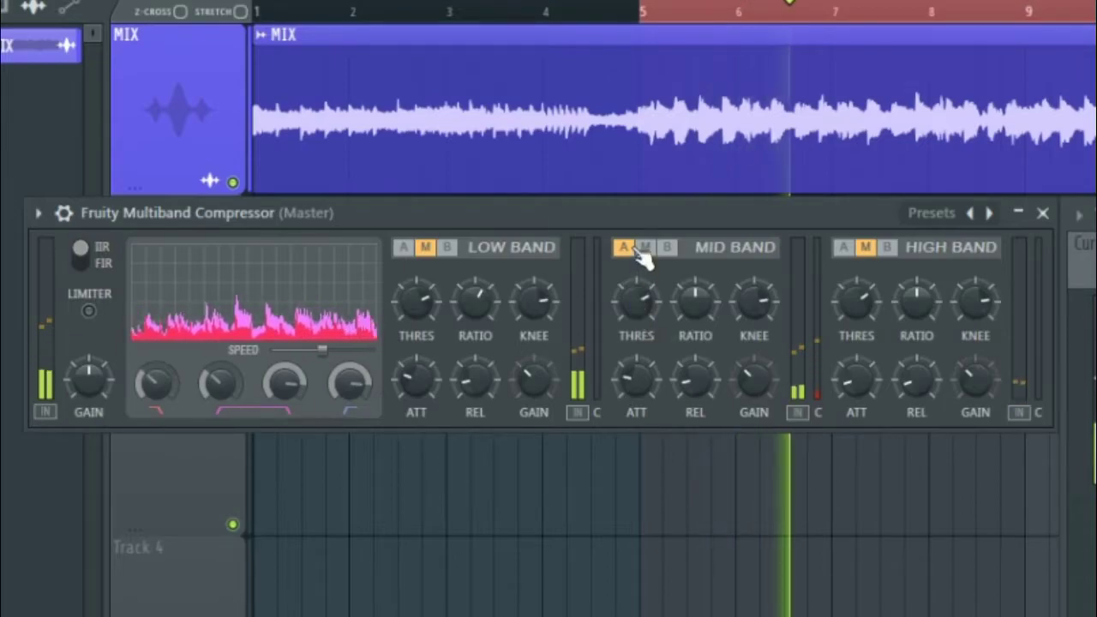
pyautogui.press('space')
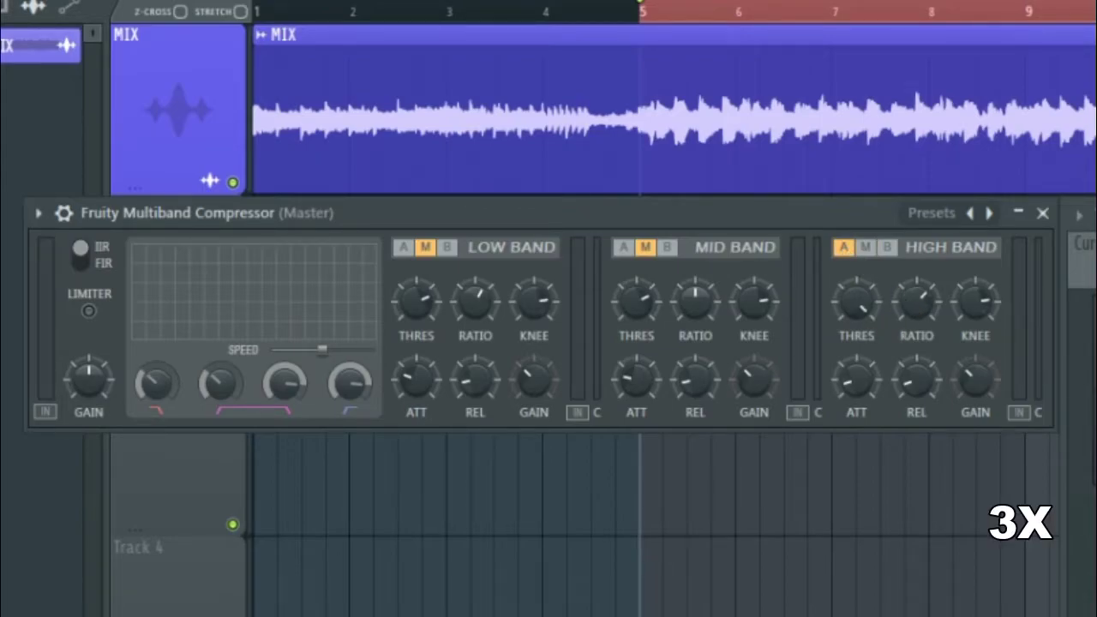
# With only the high band active, lower its threshold and lengthen its attack and release during playback
pyautogui.press('space')
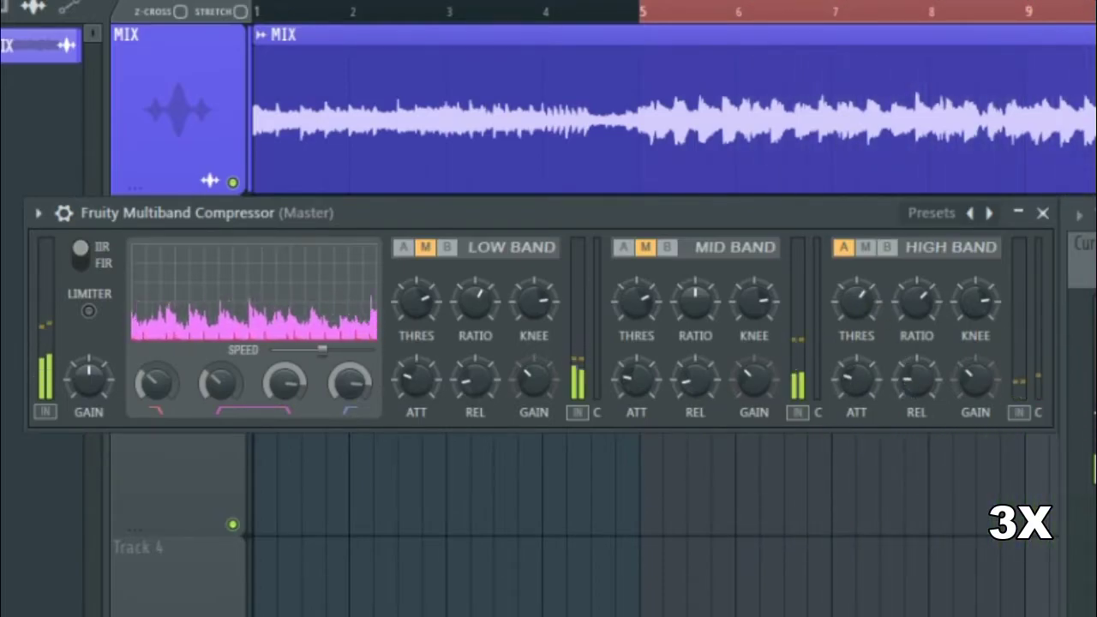
pyautogui.press('space')
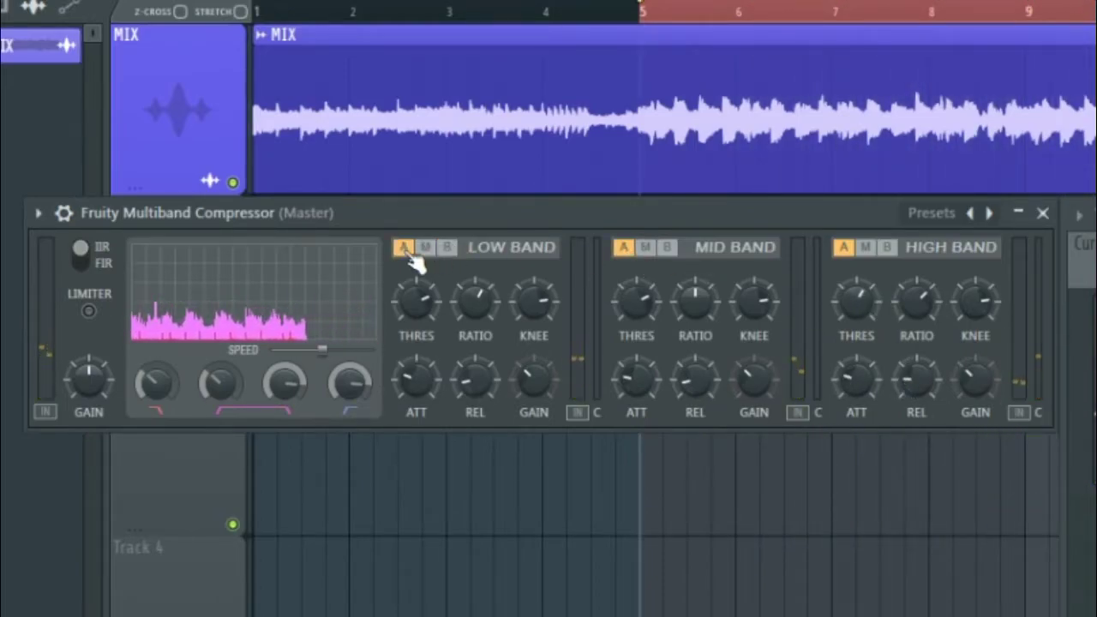
# Play the mix with all three bands active and compare the sound with the Multiband Compressor bypassed and enabled
pyautogui.press('space')
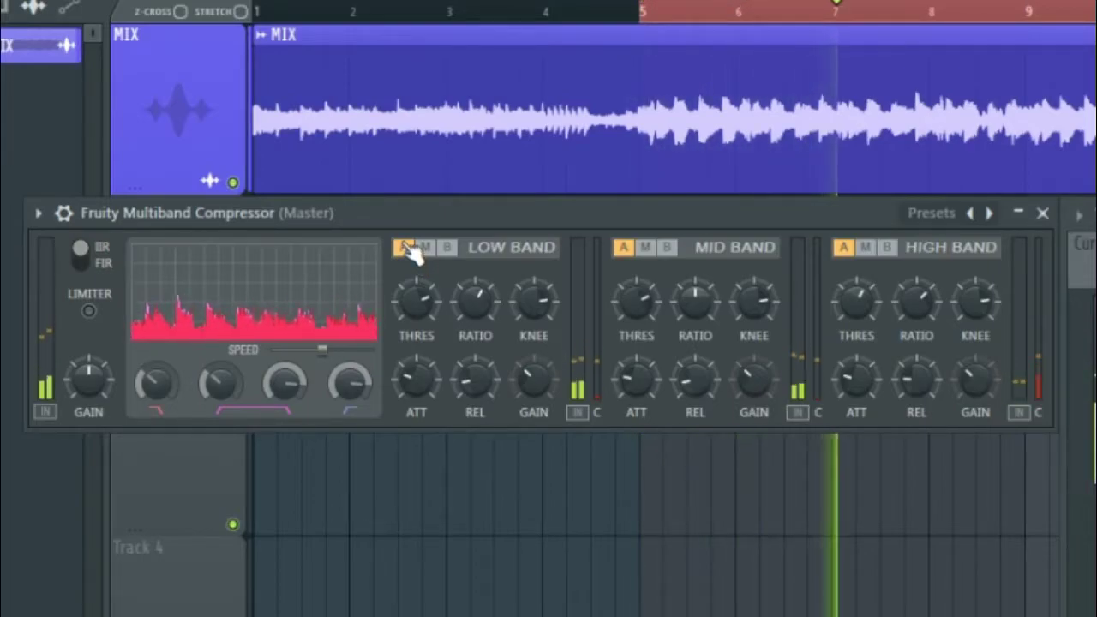
pyautogui.click(64, 212)
pyautogui.click(974, 251)
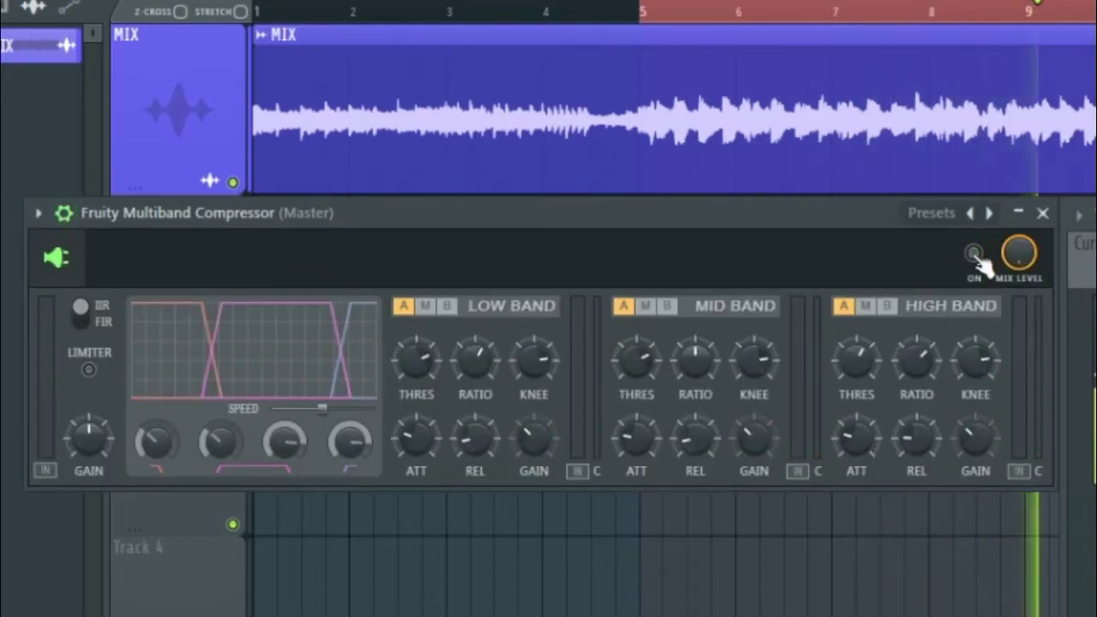
pyautogui.click(975, 254)
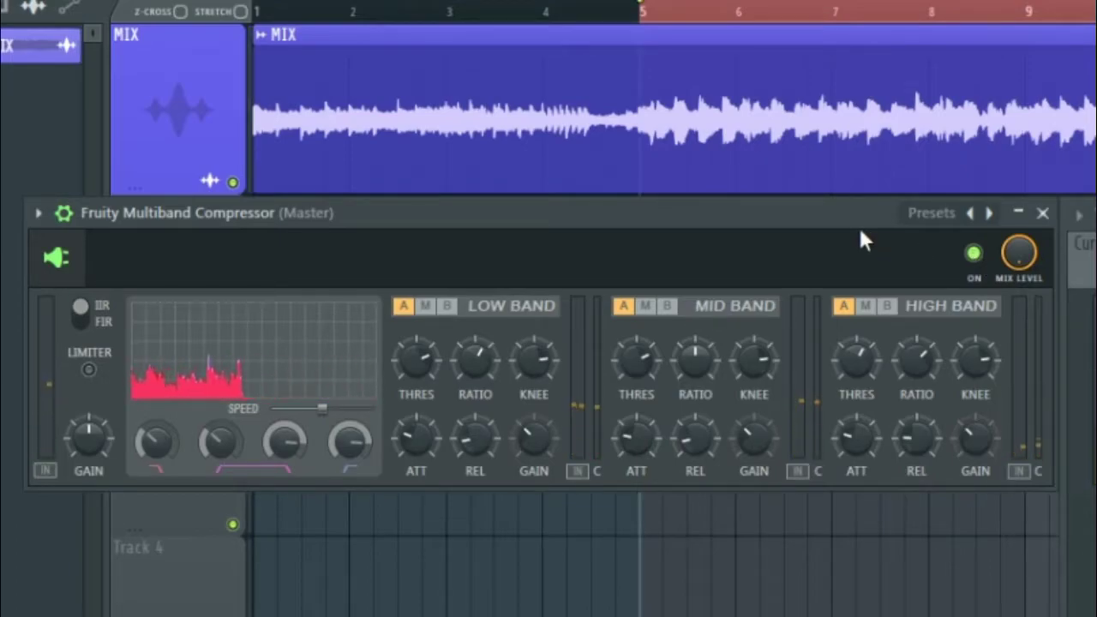
pyautogui.click(64, 213)
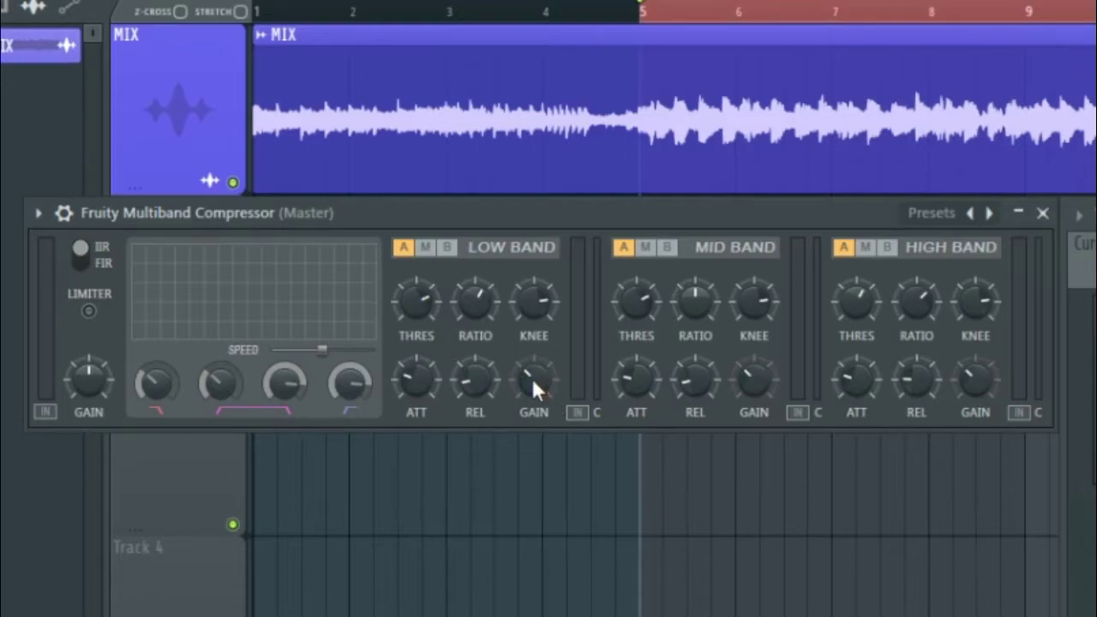
pyautogui.press('space')
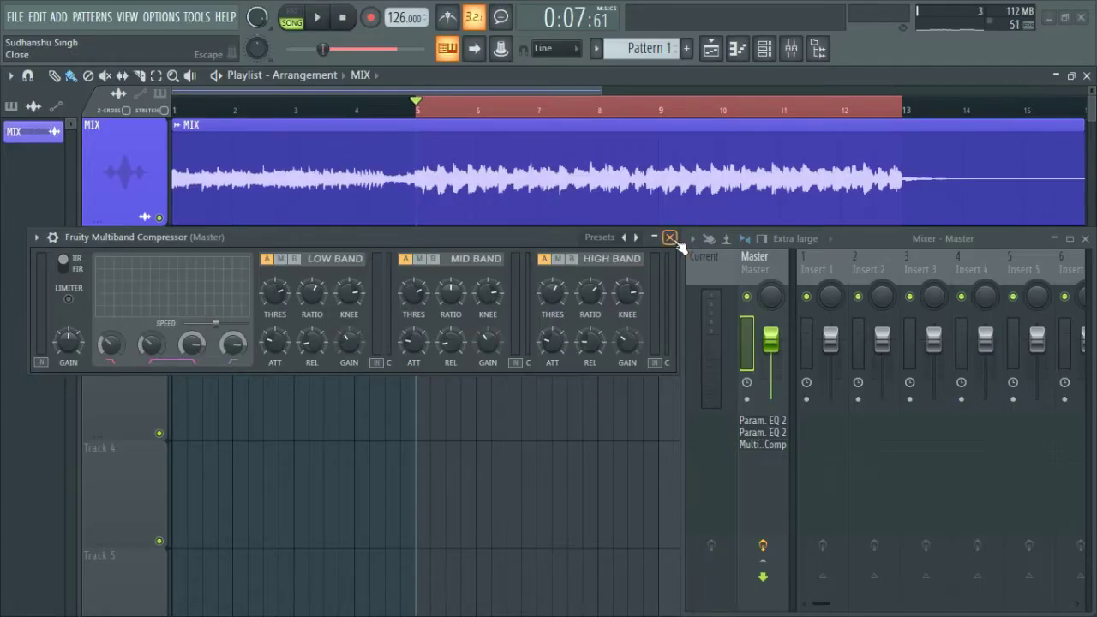
# Close the Multiband Compressor, add a Fruity Limiter to the next Master slot and switch it to COMP mode
pyautogui.click(669, 237)
pyautogui.click(754, 482)
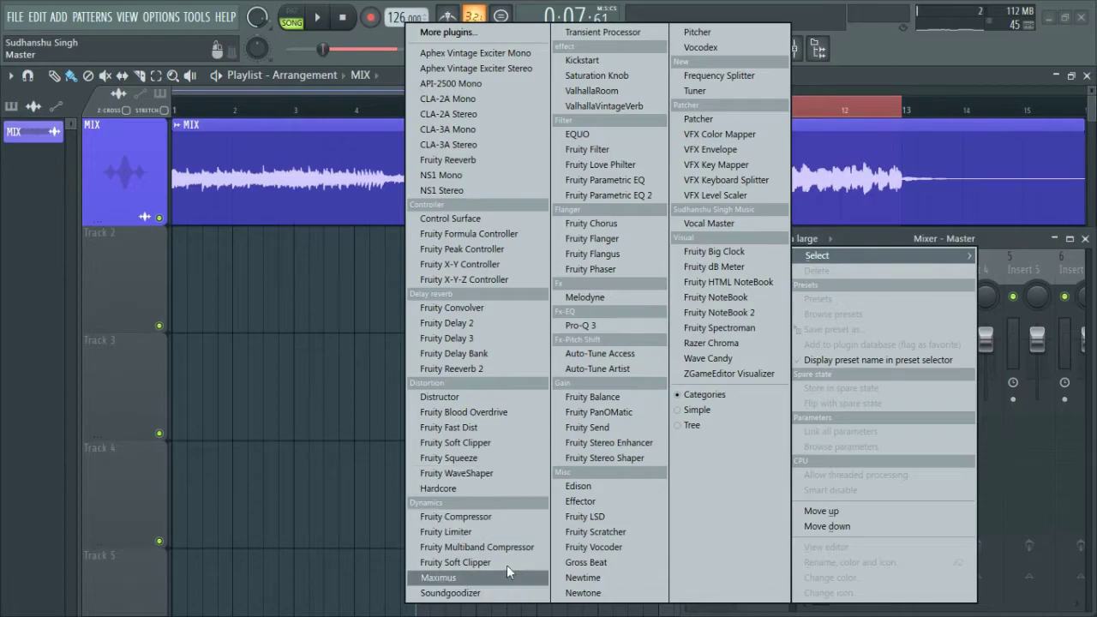
pyautogui.click(505, 532)
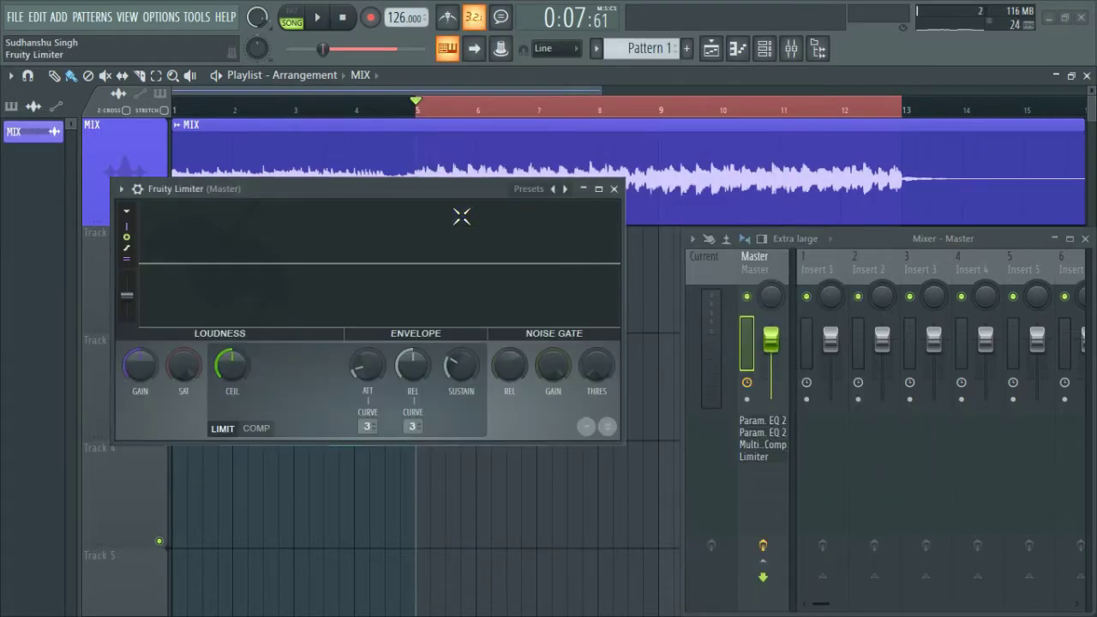
pyautogui.moveTo(427, 192); pyautogui.dragTo(481, 241)
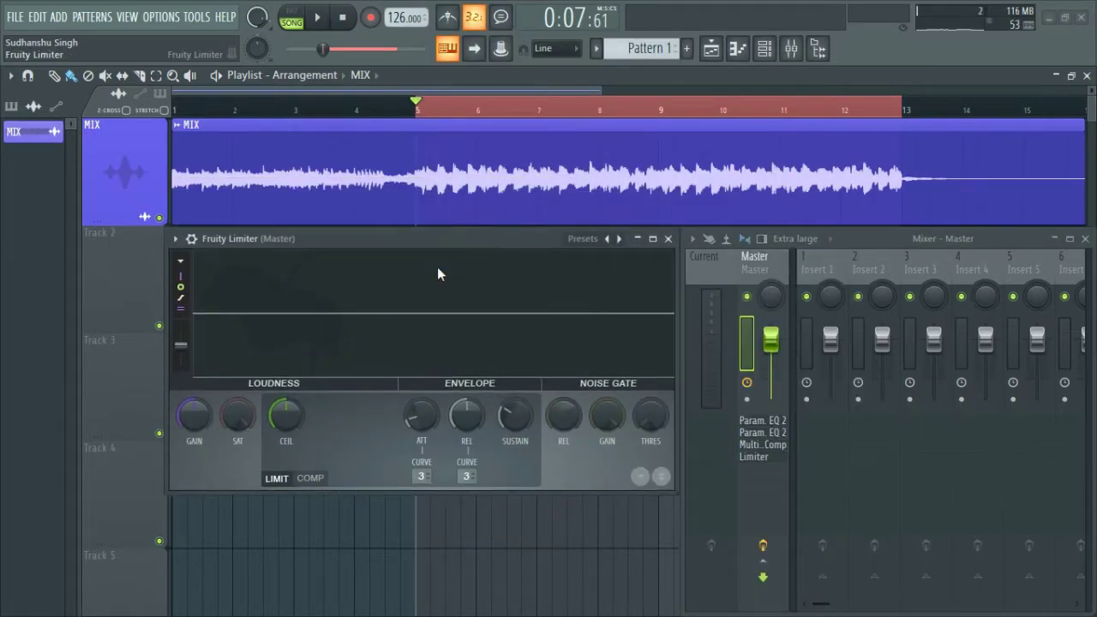
pyautogui.click(311, 479)
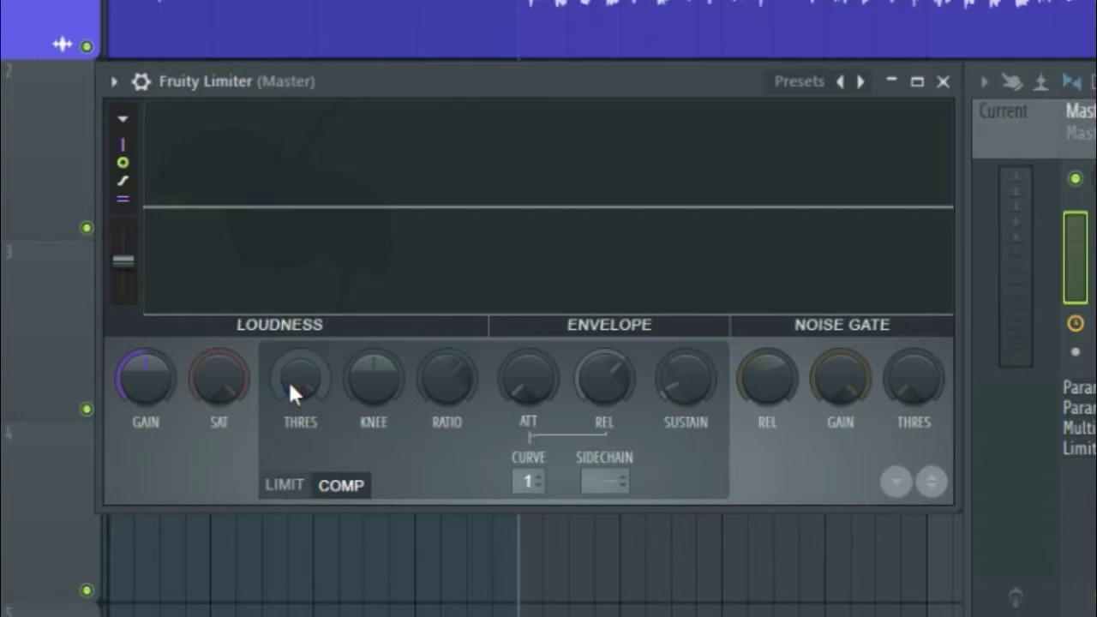
# Lower the Fruity Limiter's compressor threshold during playback until the mix peaks are lightly compressed
pyautogui.press('space')
pyautogui.moveTo(276, 419); pyautogui.dragTo(276, 493)
pyautogui.moveTo(300, 378); pyautogui.dragTo(300, 386)
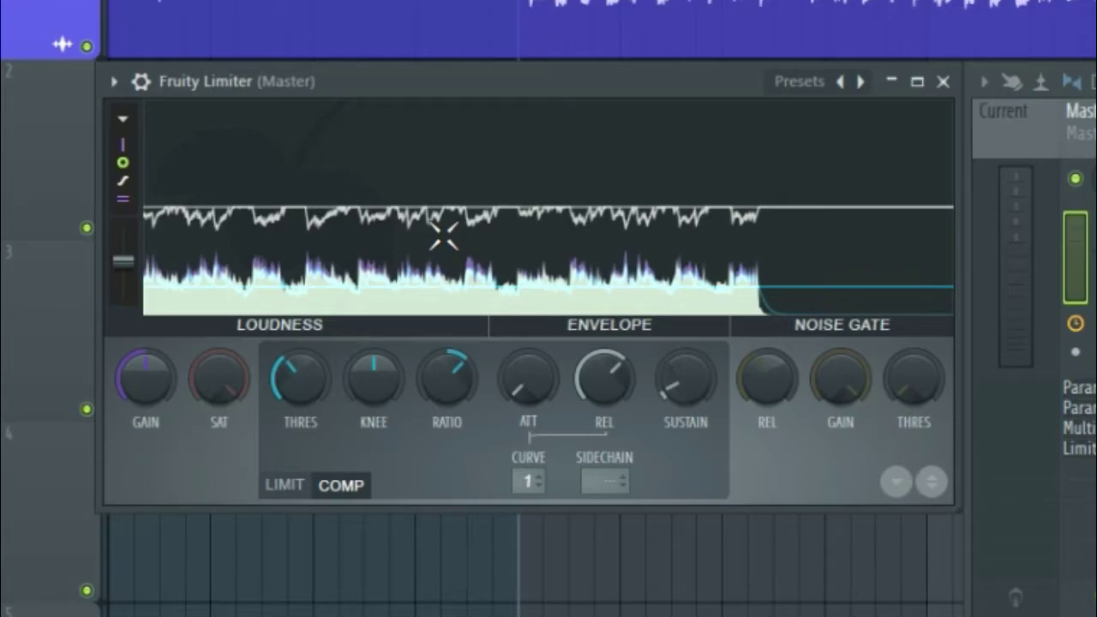
pyautogui.moveTo(285, 377); pyautogui.dragTo(284, 309)
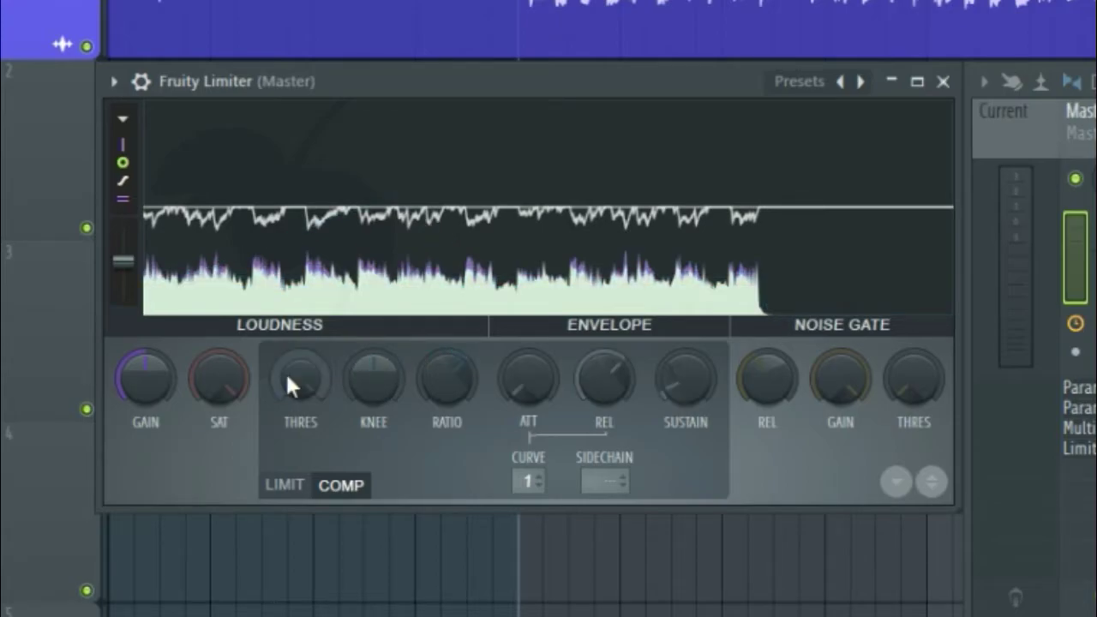
pyautogui.moveTo(288, 378); pyautogui.dragTo(288, 433)
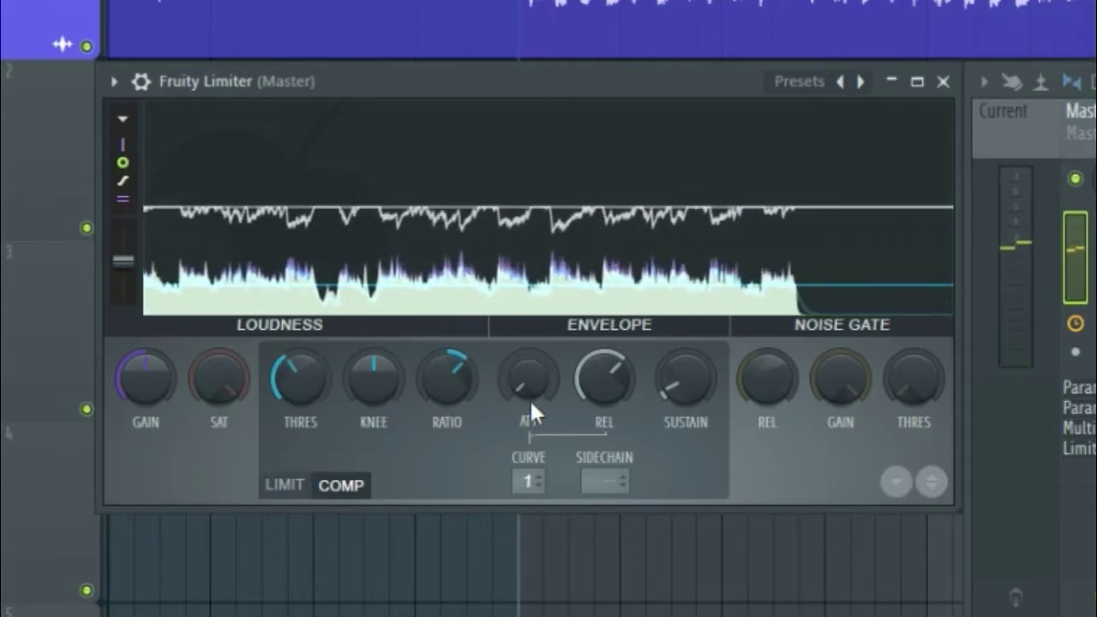
# Lengthen the Fruity Limiter's attack, comparing it with the shortest setting during playback, and adjust the release slightly
pyautogui.moveTo(535, 393); pyautogui.dragTo(535, 356)
pyautogui.press('space')
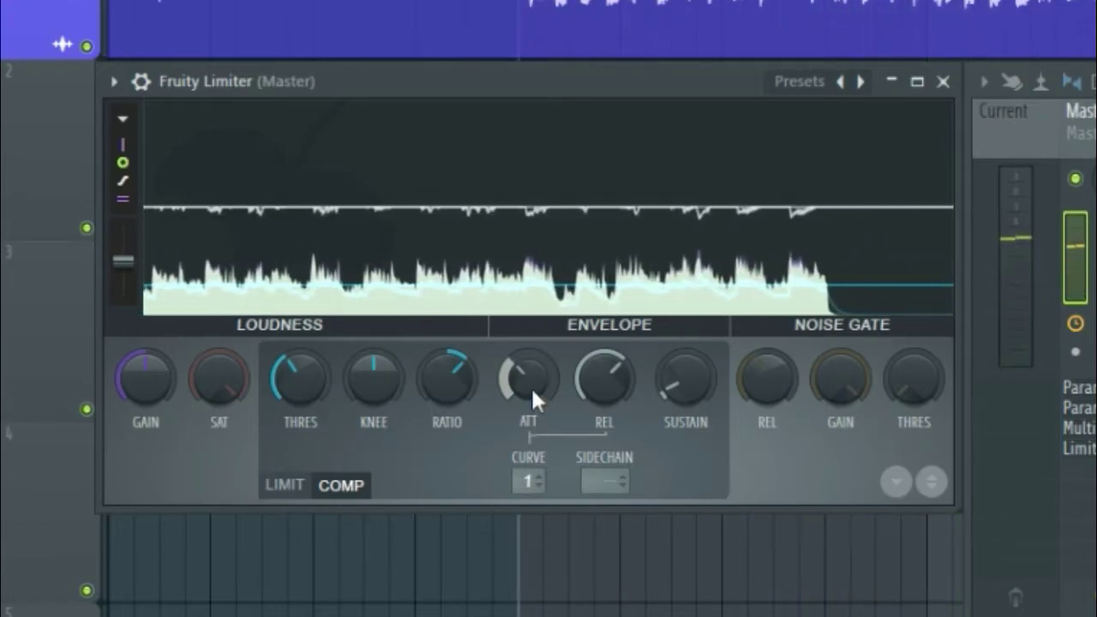
pyautogui.moveTo(530, 386); pyautogui.dragTo(530, 420)
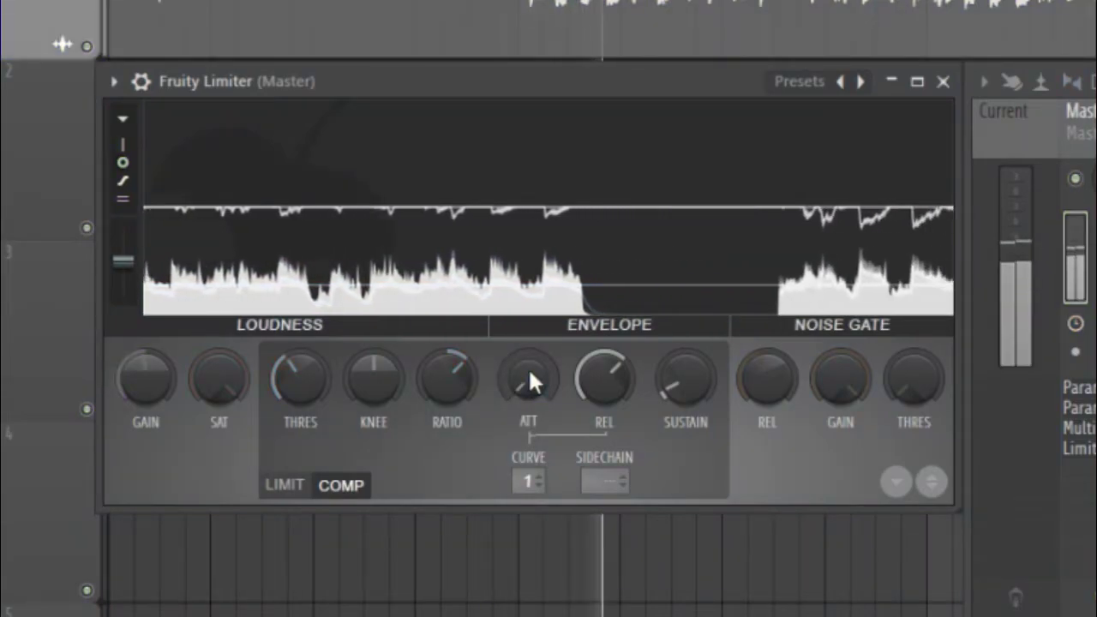
pyautogui.moveTo(528, 369); pyautogui.dragTo(528, 343)
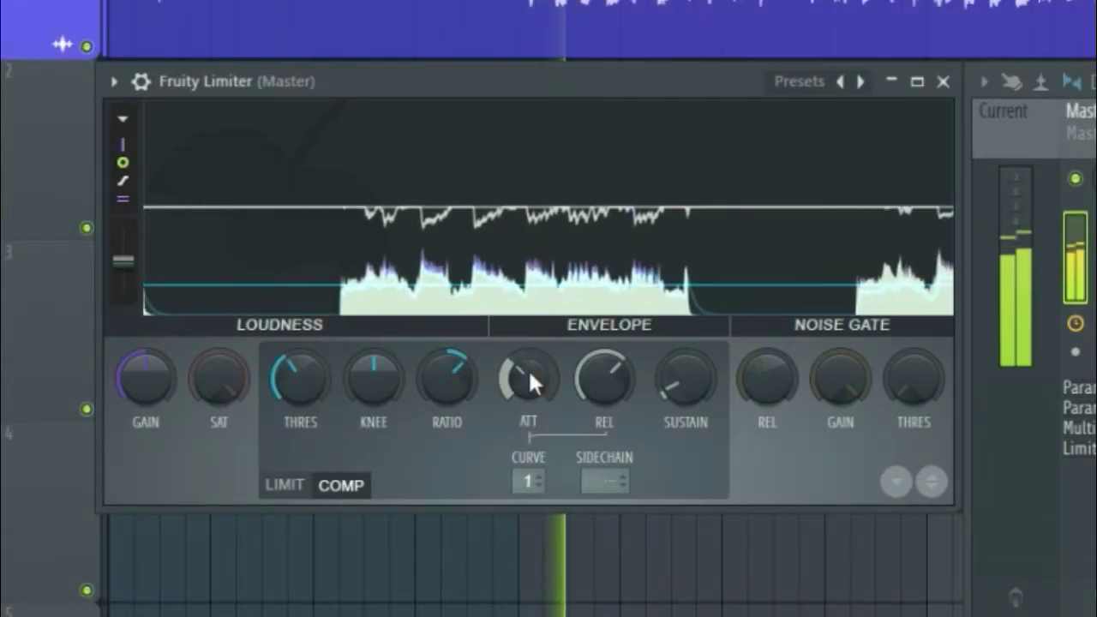
pyautogui.moveTo(615, 387)
pyautogui.mouseDown()
pyautogui.moveTo(614, 407)
pyautogui.moveTo(615, 381)
pyautogui.mouseUp()
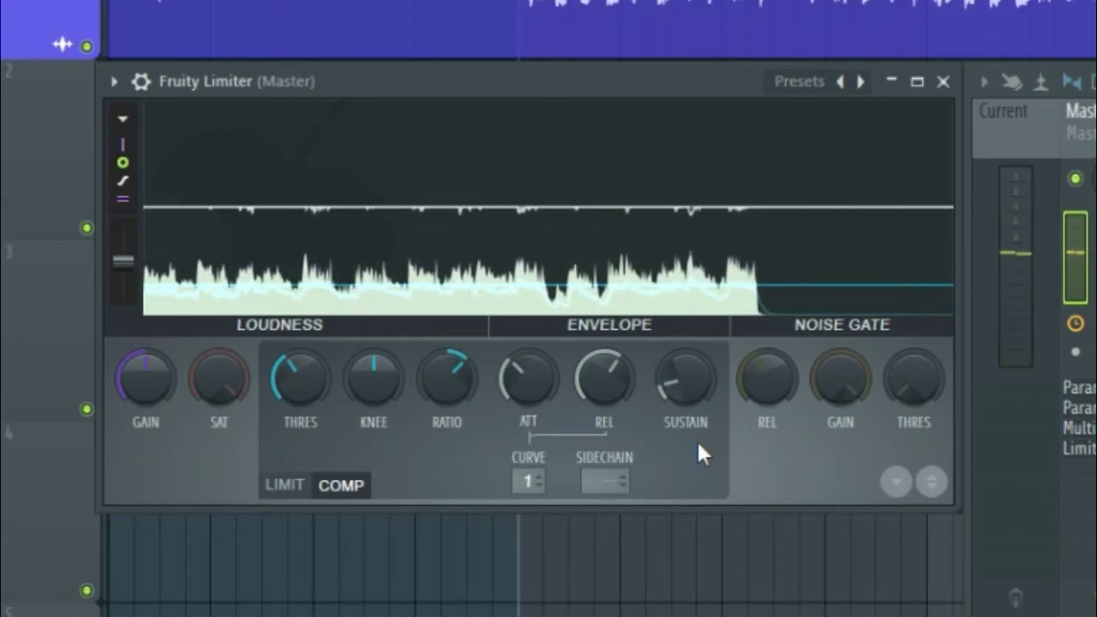
# Close the Fruity Limiter and add a Fruity WaveShaper to the next Master slot, placing its window beside the mixer
pyautogui.click(944, 81)
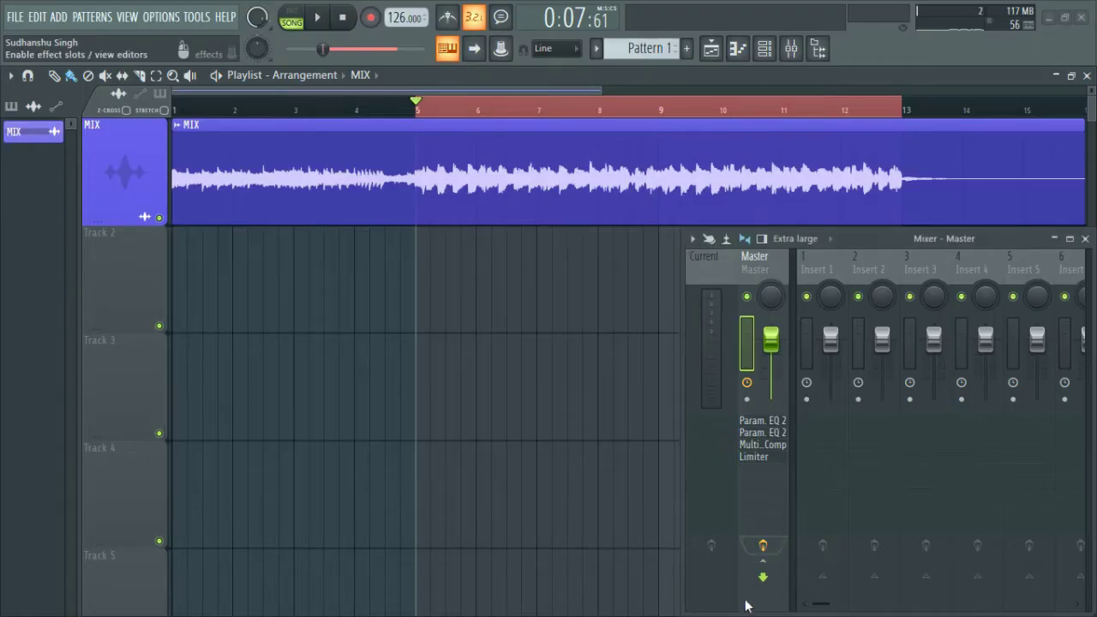
pyautogui.click(758, 500)
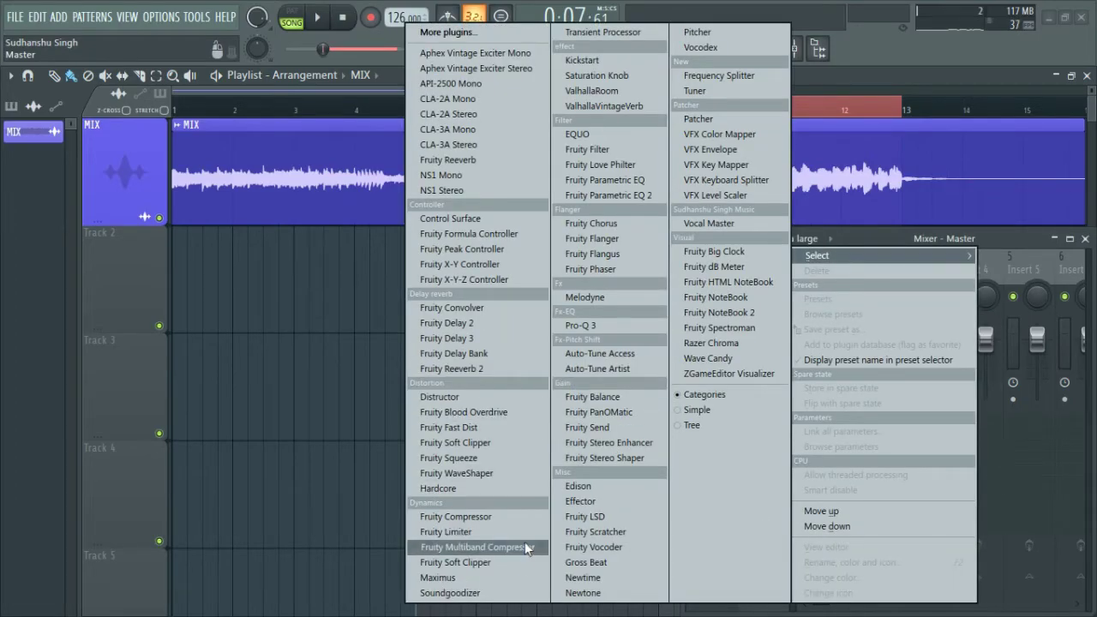
pyautogui.click(480, 578)
pyautogui.moveTo(223, 209); pyautogui.dragTo(534, 239)
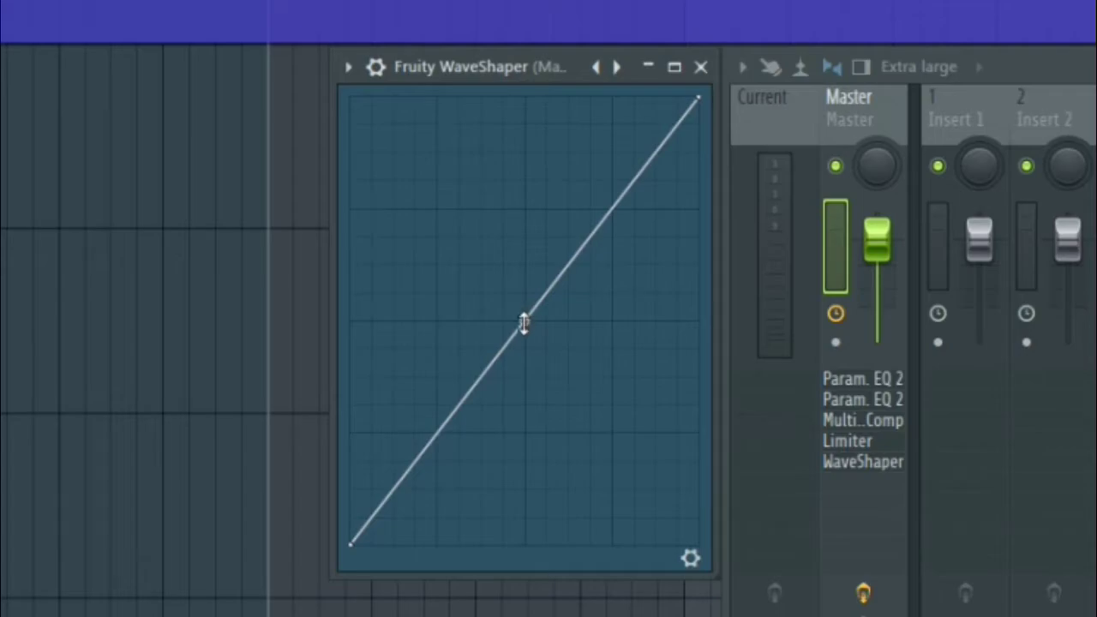
# Bend the WaveShaper curve slightly upward at its midpoint while the mix plays
pyautogui.press('space')
pyautogui.moveTo(525, 321); pyautogui.dragTo(525, 298)
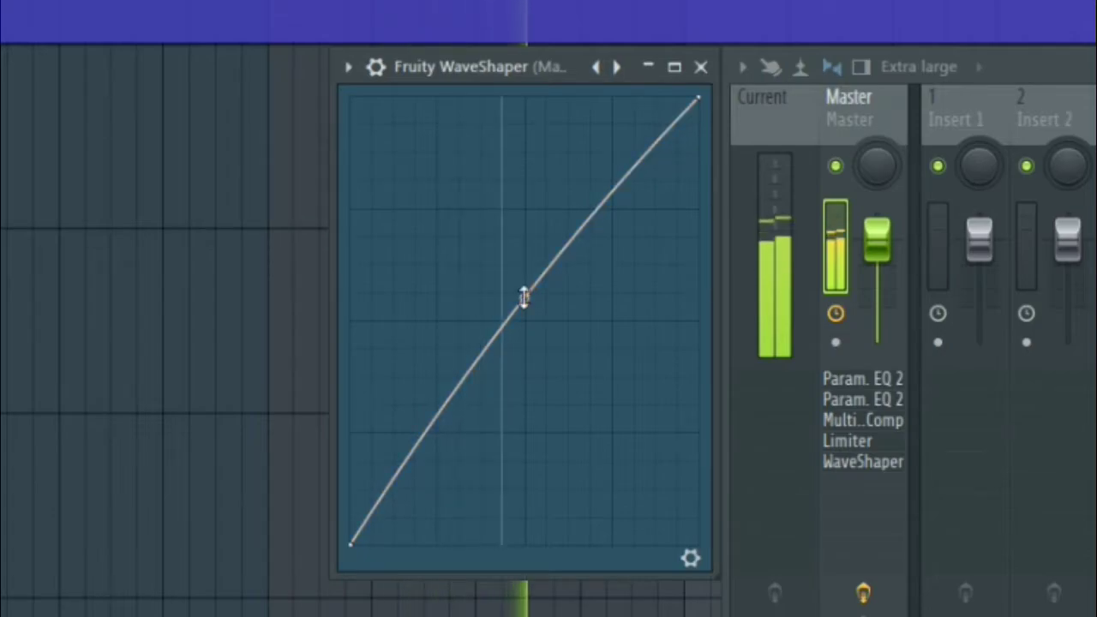
pyautogui.moveTo(525, 297); pyautogui.dragTo(525, 301)
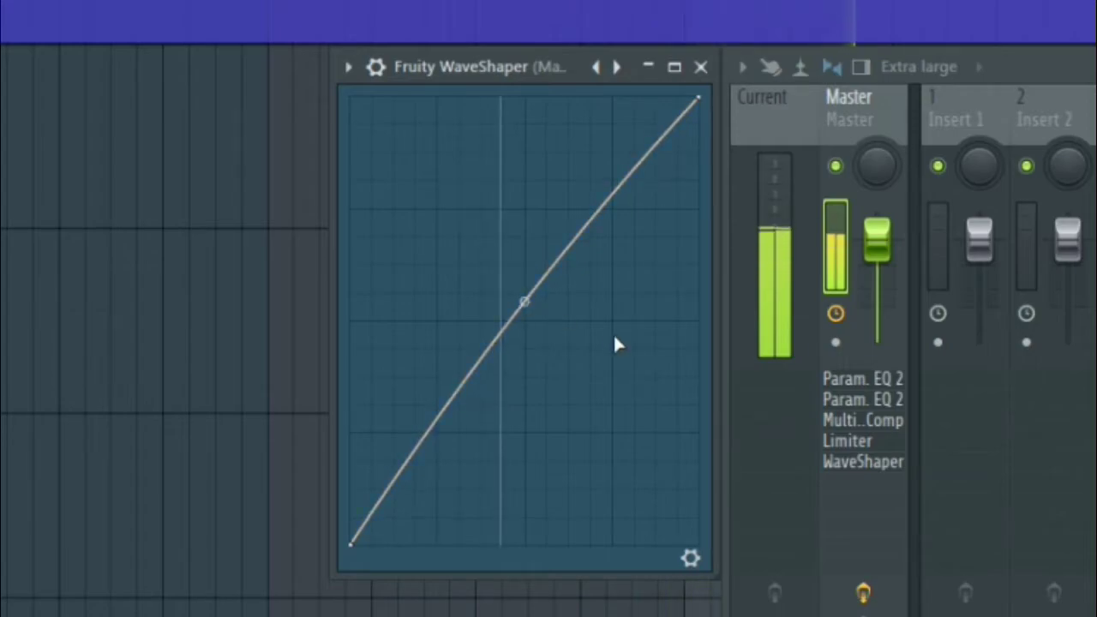
# Compare the mix with the WaveShaper bypassed and enabled during playback
pyautogui.click(377, 69)
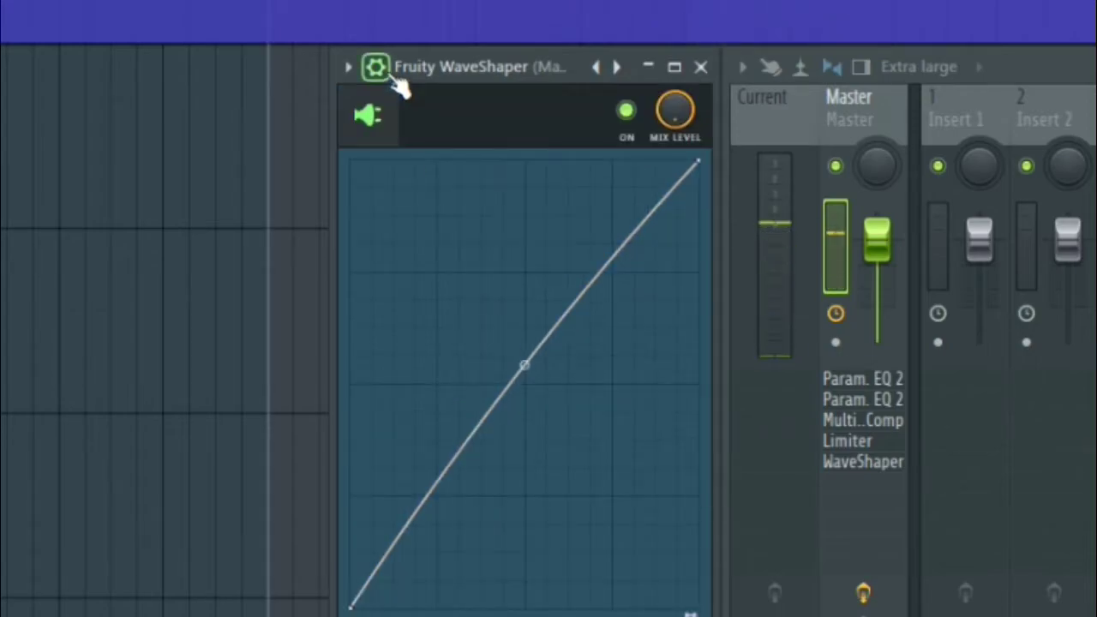
pyautogui.click(633, 113)
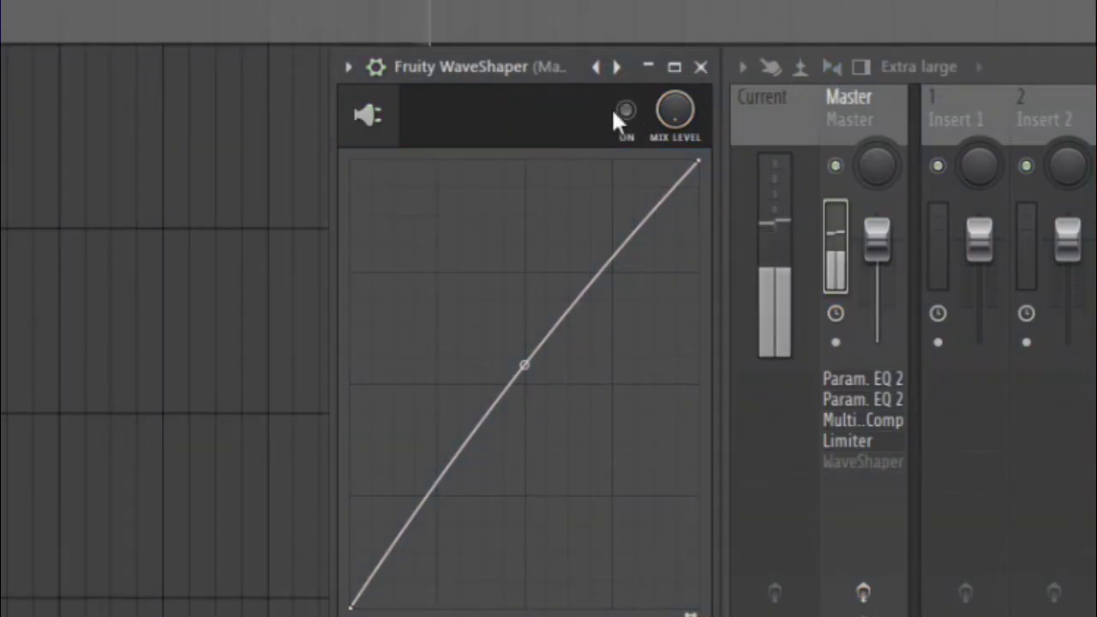
pyautogui.click(631, 111)
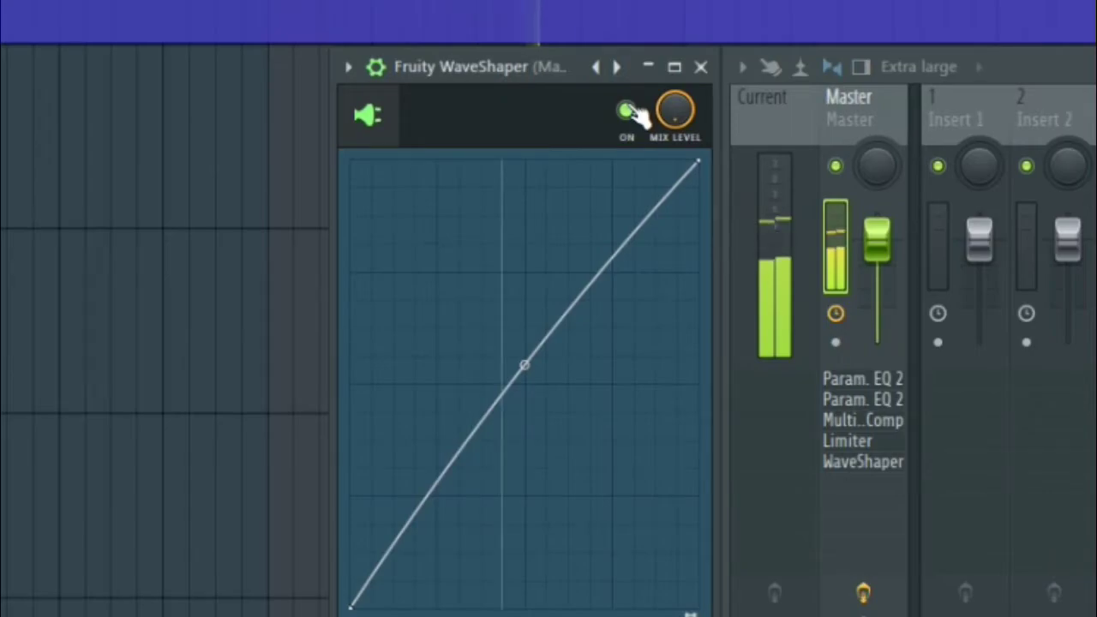
pyautogui.click(391, 73)
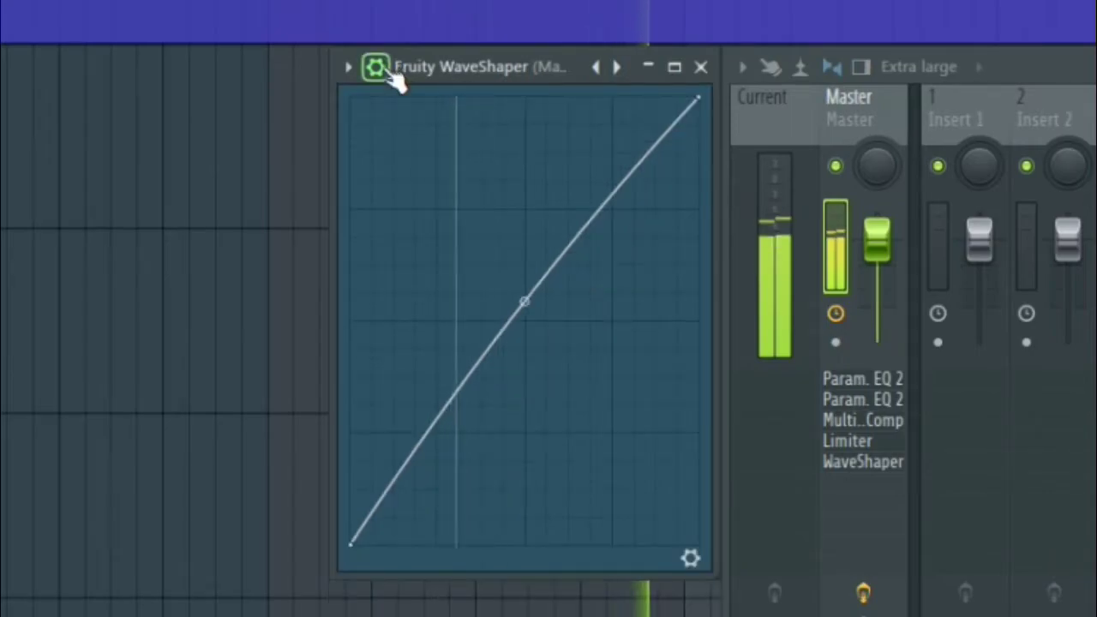
pyautogui.press('space')
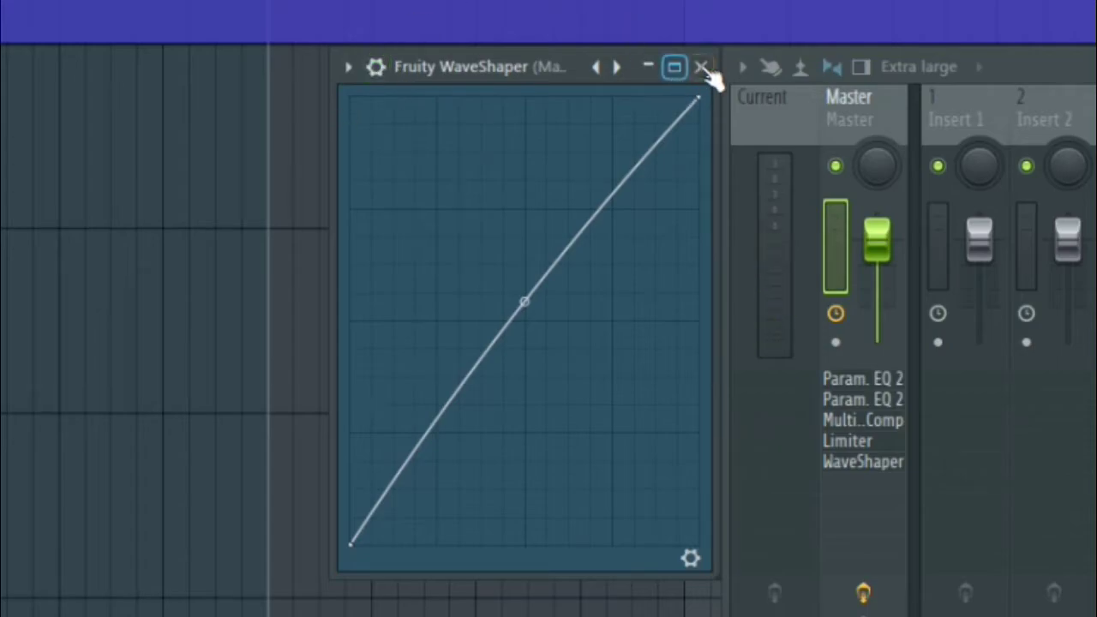
# Close the WaveShaper and add Maximus to the next free Master slot
pyautogui.click(701, 68)
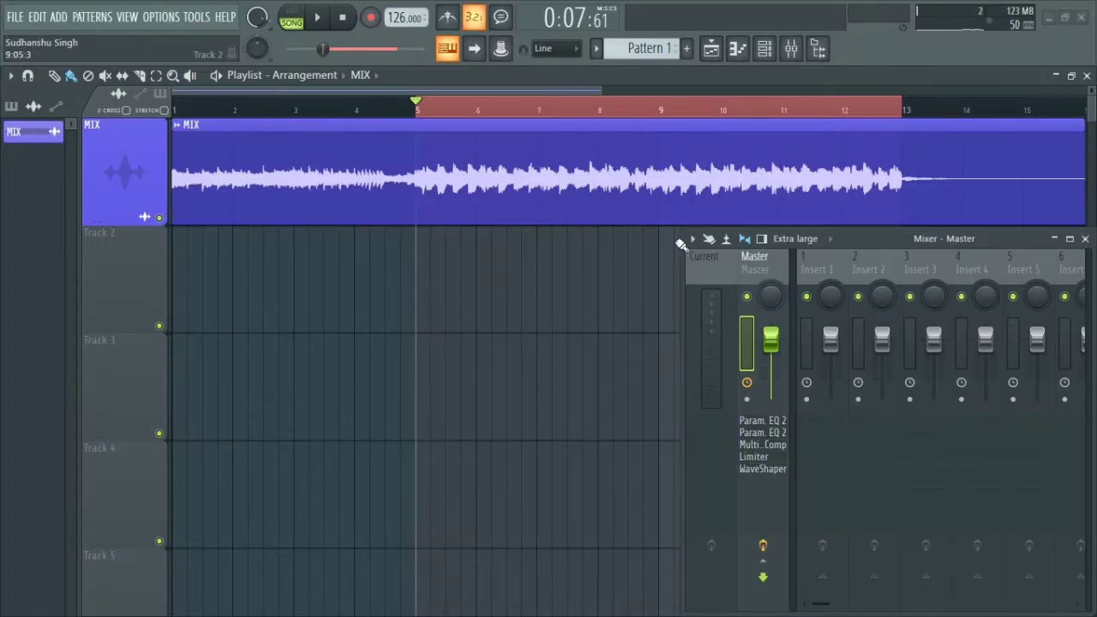
pyautogui.click(763, 501)
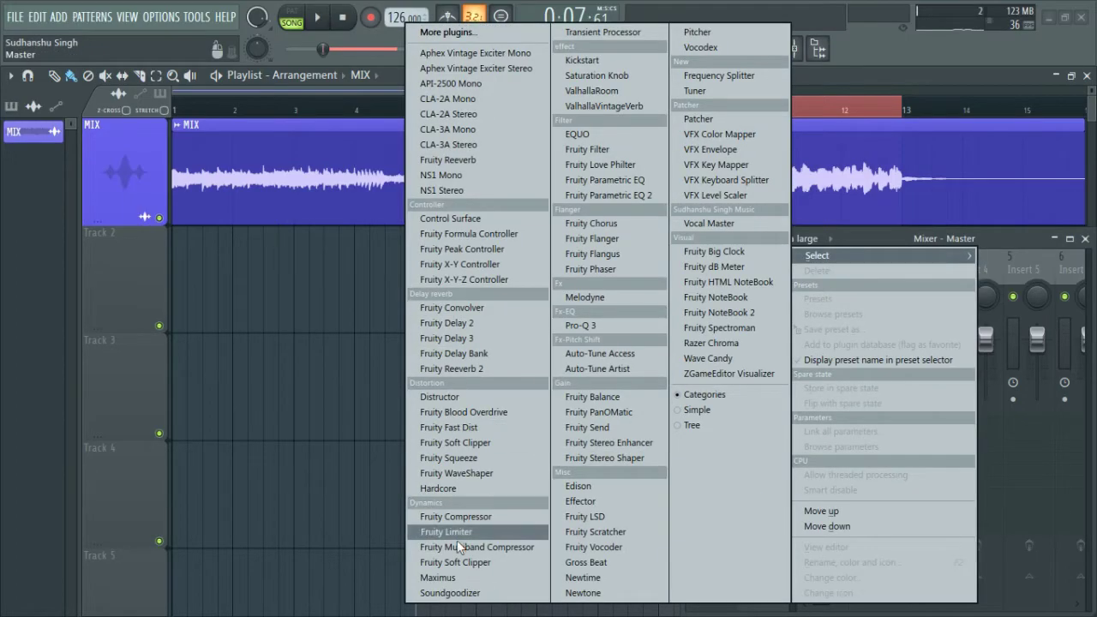
pyautogui.click(460, 579)
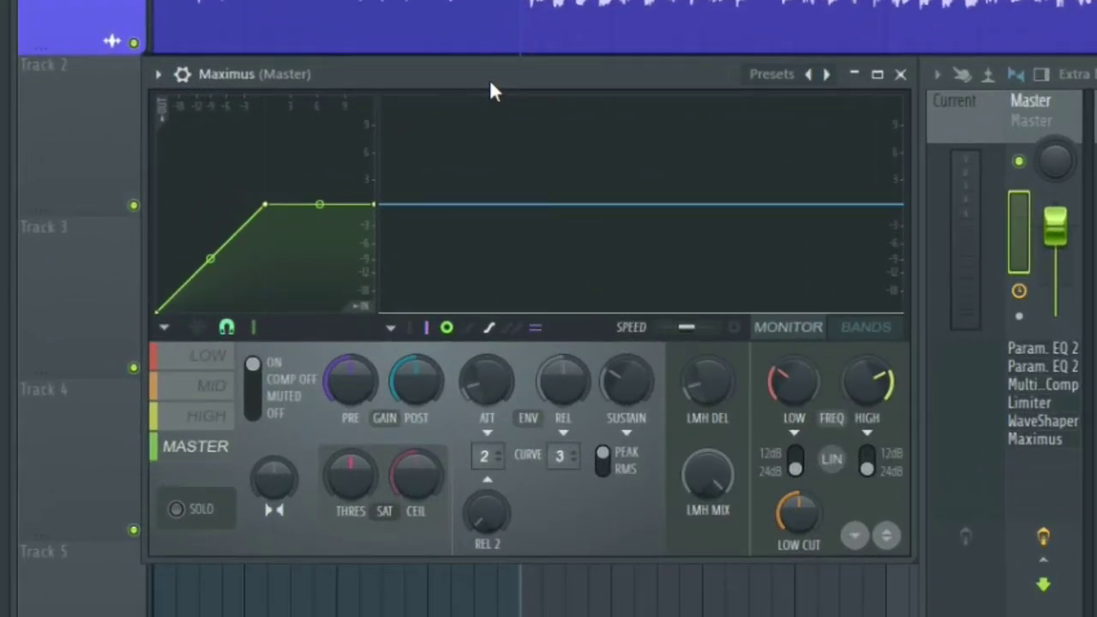
# Set the LOW, MID and HIGH bands of Maximus to COMP OFF, and review the band settings in the Multiband Compressor
pyautogui.click(210, 356)
pyautogui.click(260, 383)
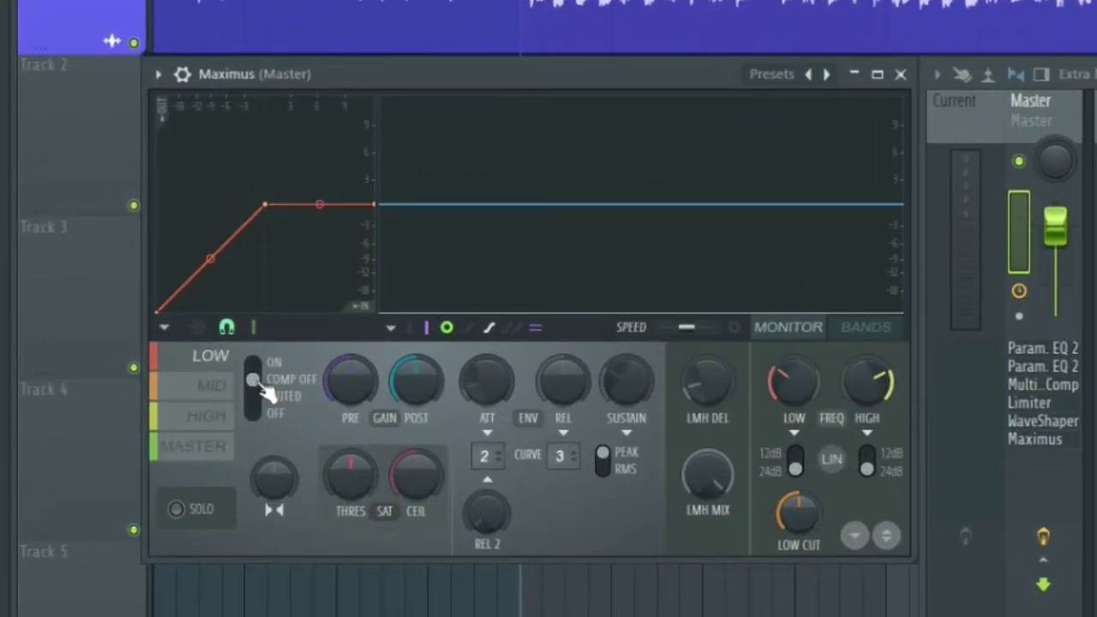
pyautogui.click(212, 387)
pyautogui.click(266, 385)
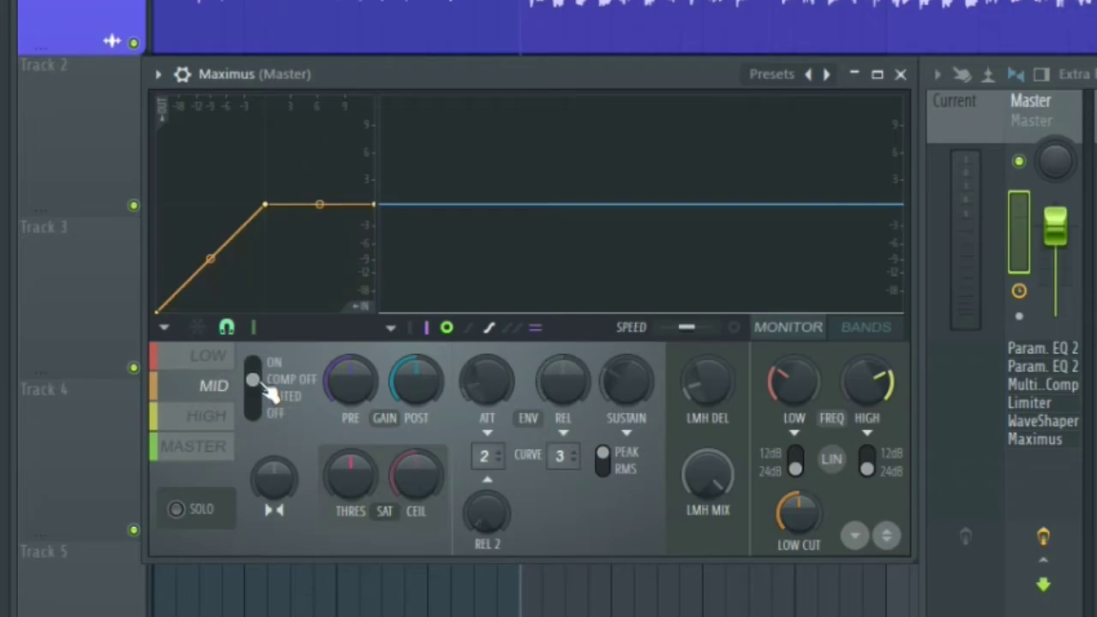
pyautogui.click(219, 417)
pyautogui.click(259, 388)
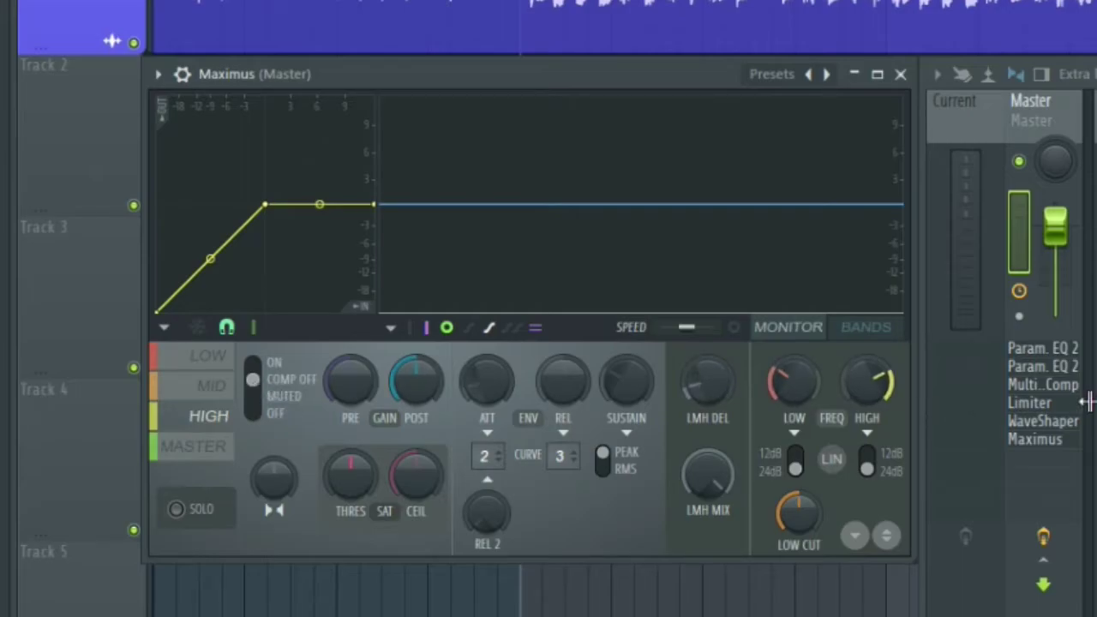
pyautogui.click(1053, 388)
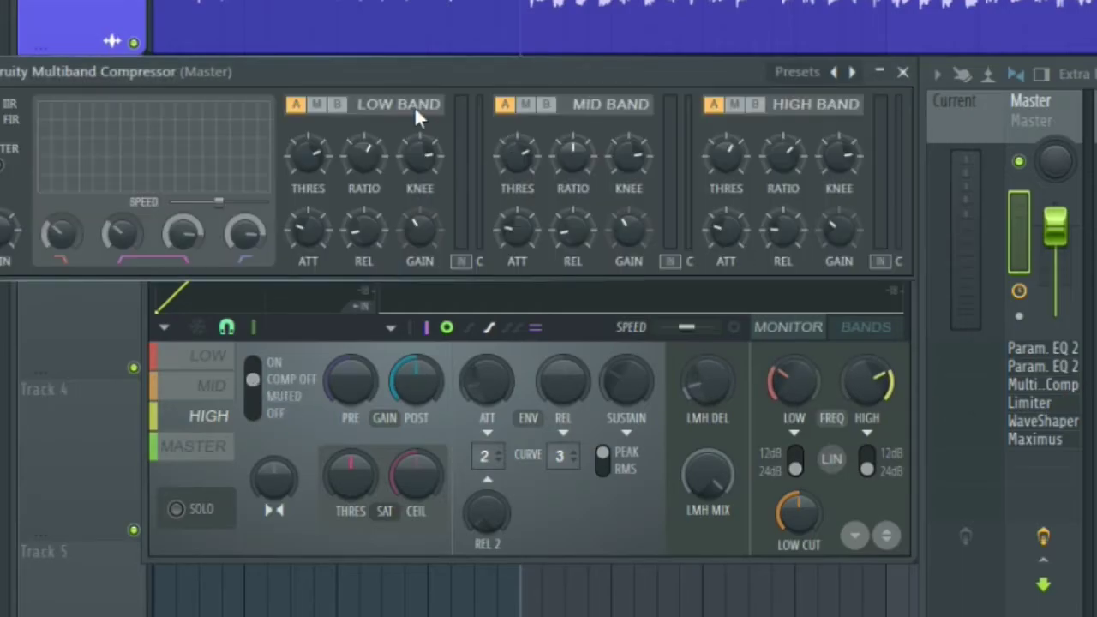
pyautogui.click(903, 73)
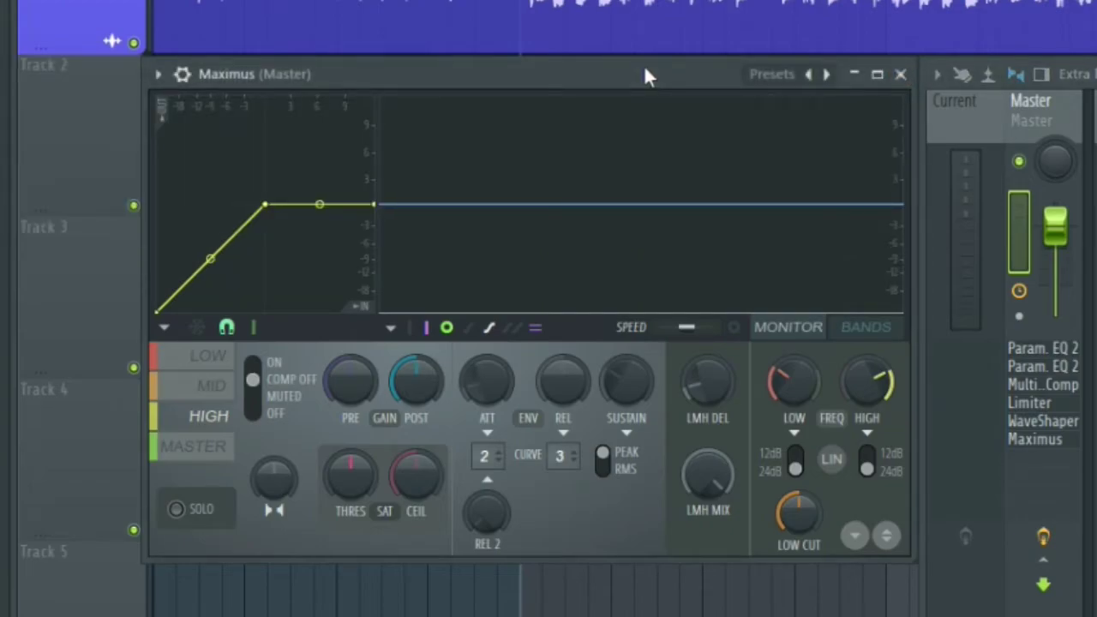
# Solo the LOW band in Maximus and turn its stereo separation moderately toward merged, auditioning both extremes during playback
pyautogui.click(207, 360)
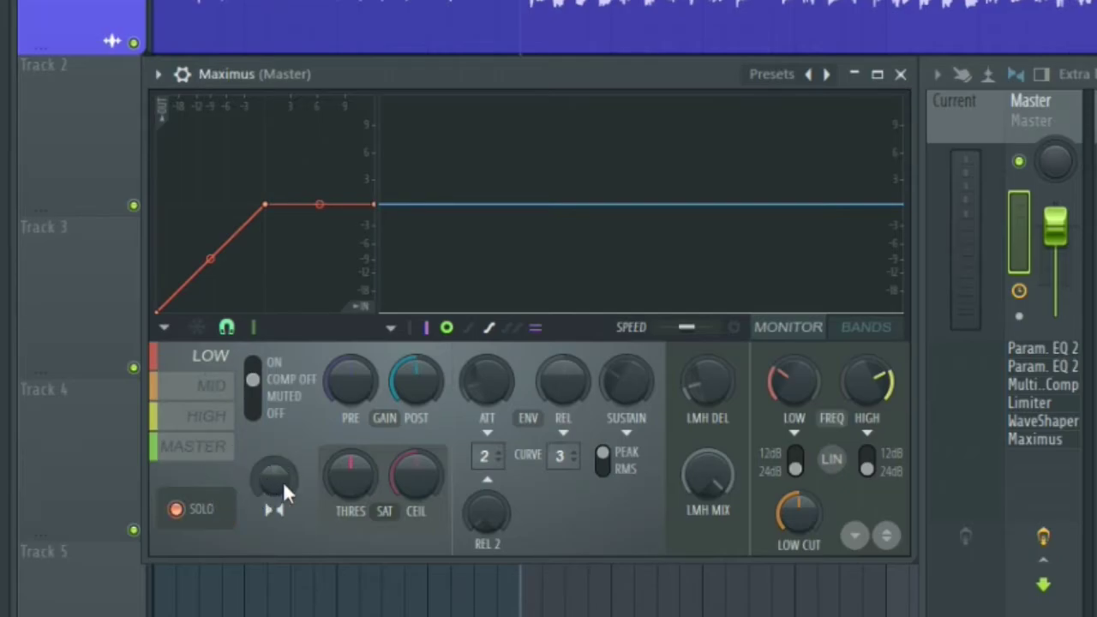
pyautogui.moveTo(277, 491); pyautogui.dragTo(277, 545)
pyautogui.press('space')
pyautogui.moveTo(281, 477); pyautogui.dragTo(281, 385)
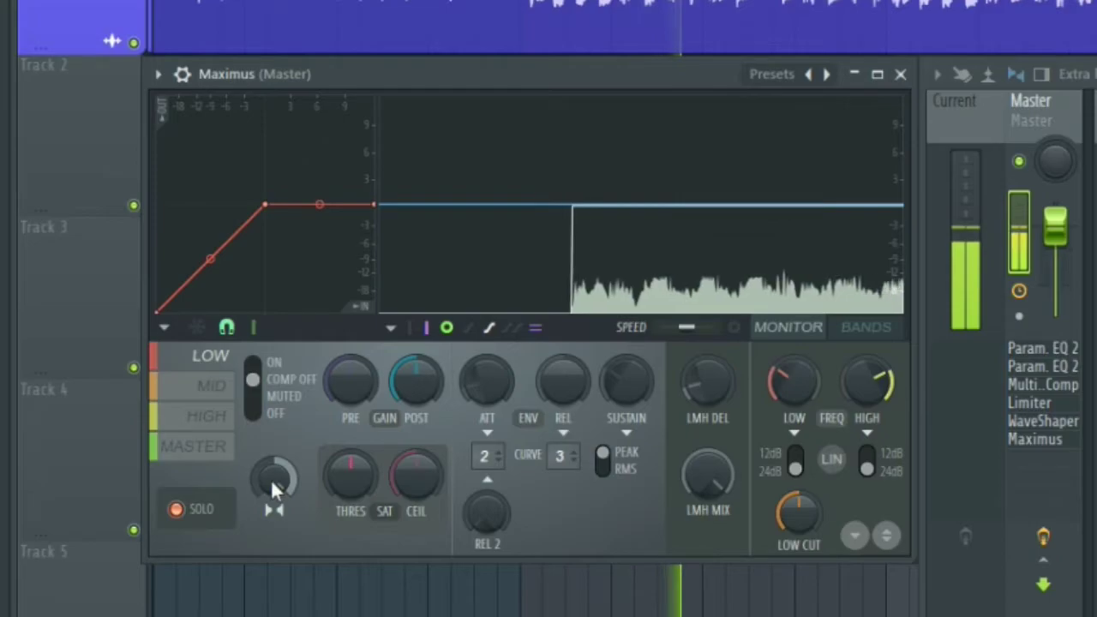
pyautogui.moveTo(271, 481); pyautogui.dragTo(270, 511)
pyautogui.press('space')
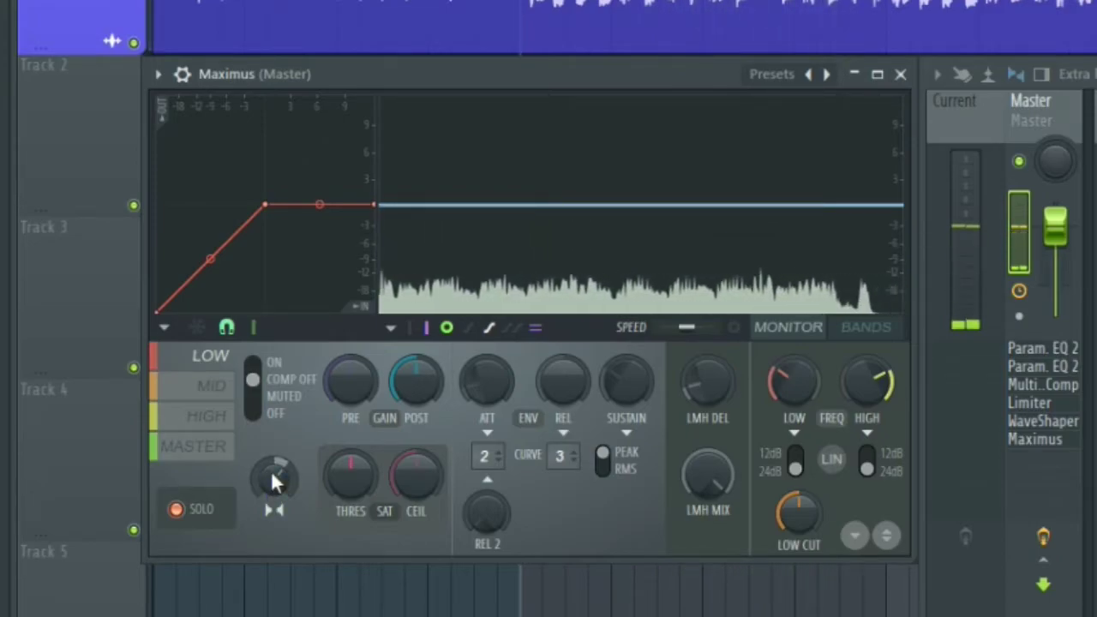
# Widen the stereo separation of the soloed MID band and of the soloed HIGH band slightly during playback
pyautogui.click(206, 388)
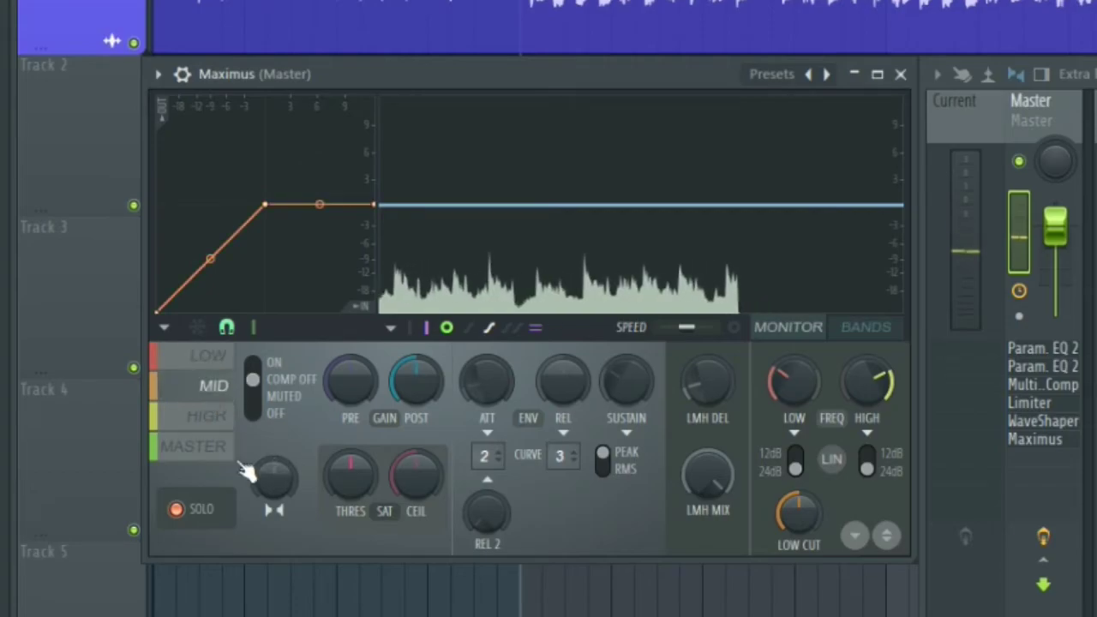
pyautogui.press('space')
pyautogui.moveTo(283, 468); pyautogui.dragTo(284, 474)
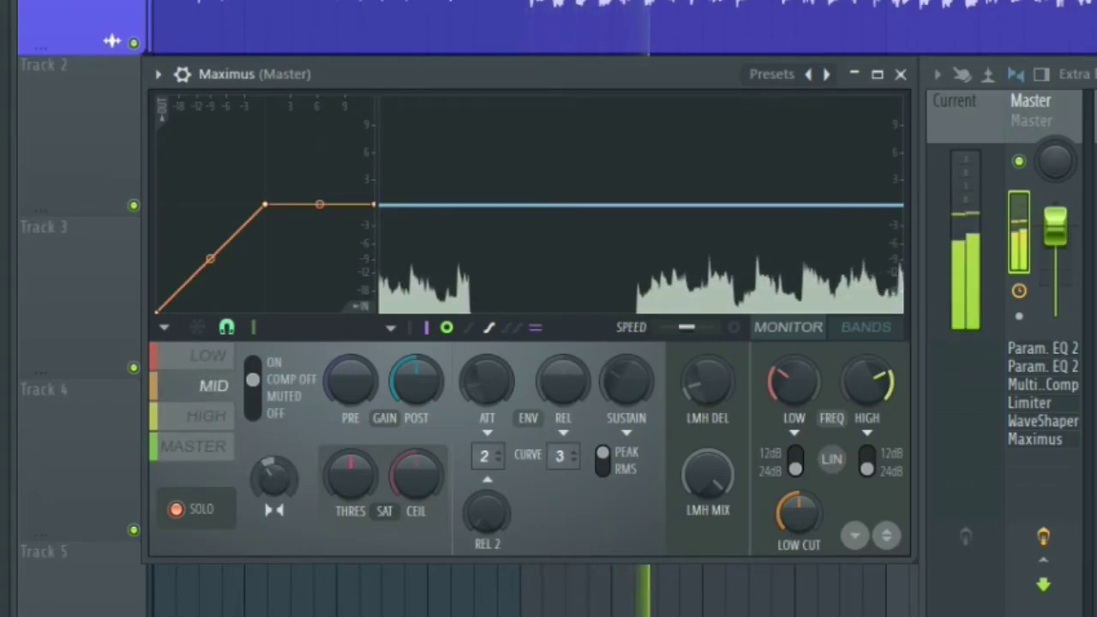
pyautogui.click(221, 426)
pyautogui.press('space')
pyautogui.moveTo(261, 478); pyautogui.dragTo(262, 495)
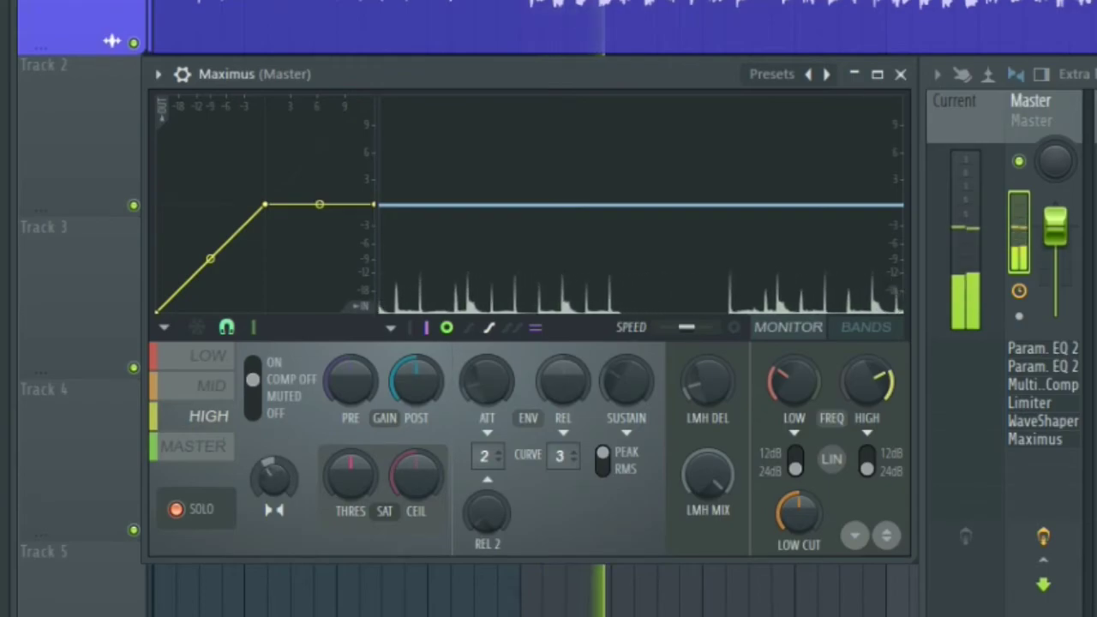
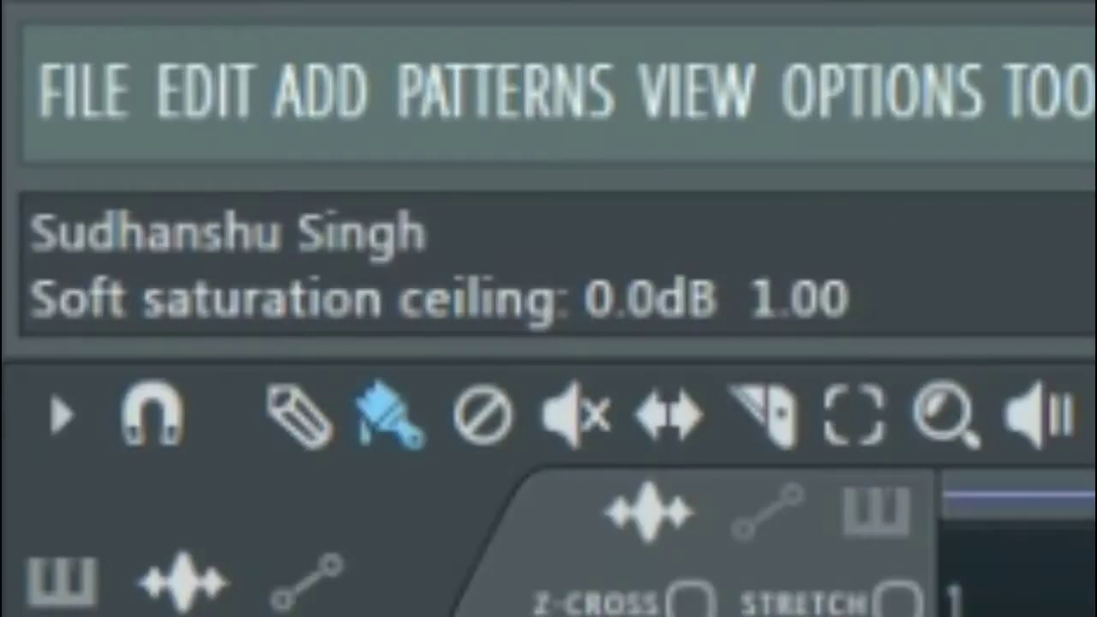
# Lower the soft saturation threshold of the MASTER band in Maximus and audition the change
pyautogui.moveTo(417, 476); pyautogui.dragTo(417, 479)
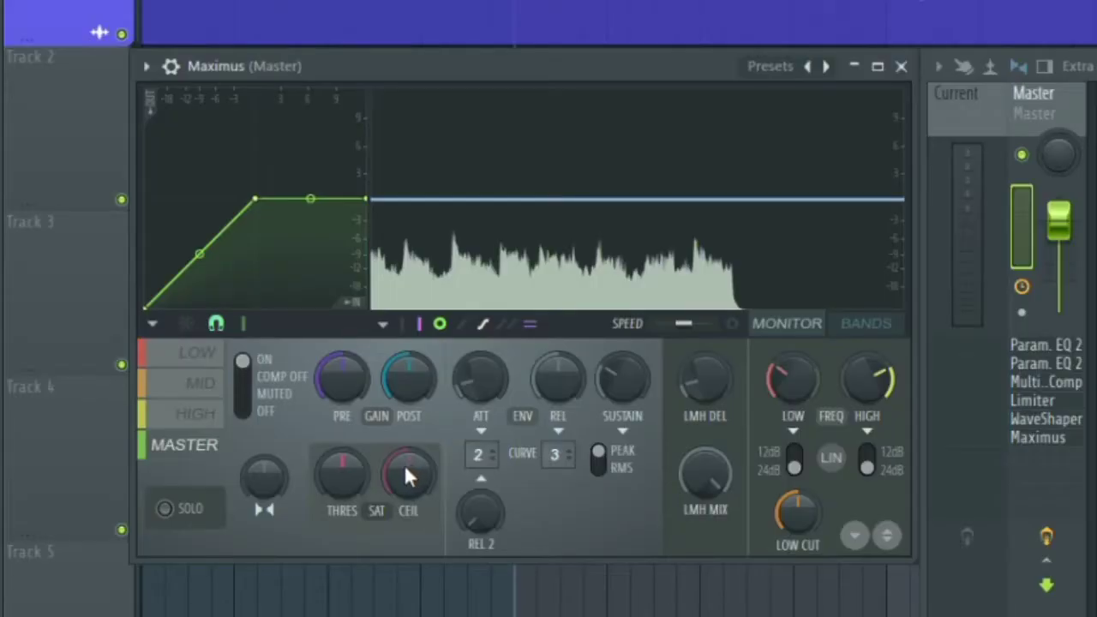
pyautogui.moveTo(342, 461); pyautogui.dragTo(342, 493)
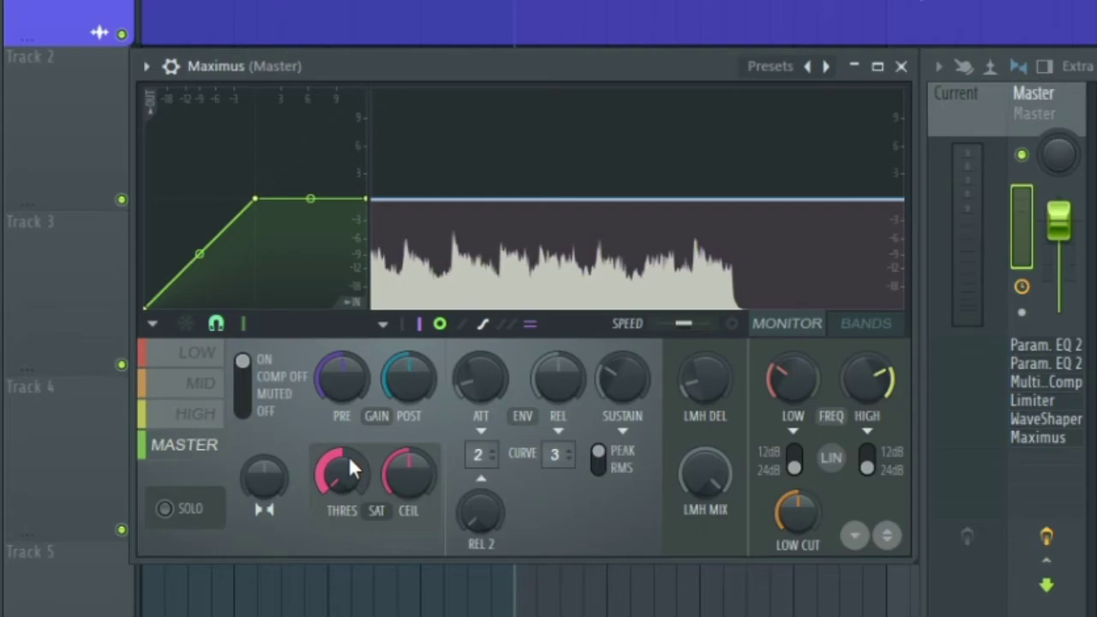
pyautogui.moveTo(344, 463)
pyautogui.mouseDown()
pyautogui.moveTo(346, 433)
pyautogui.moveTo(356, 476)
pyautogui.mouseUp()
pyautogui.moveTo(355, 477); pyautogui.dragTo(355, 506)
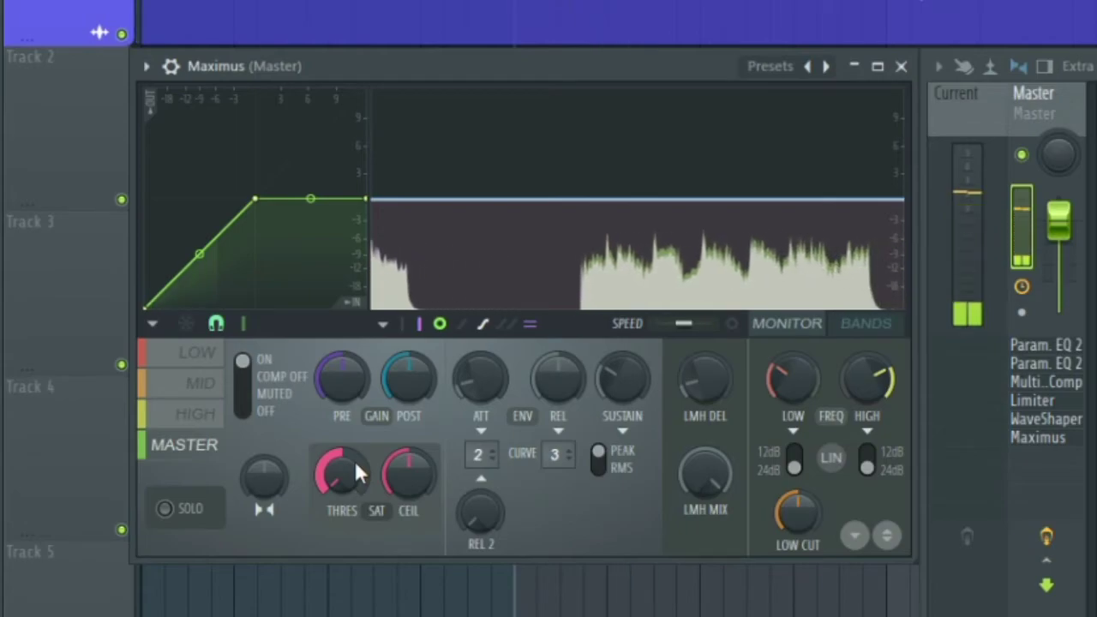
# Return the MASTER band's saturation threshold in Maximus to its centre position and audition a strongly raised pre gain during playback
pyautogui.moveTo(355, 462); pyautogui.dragTo(355, 437)
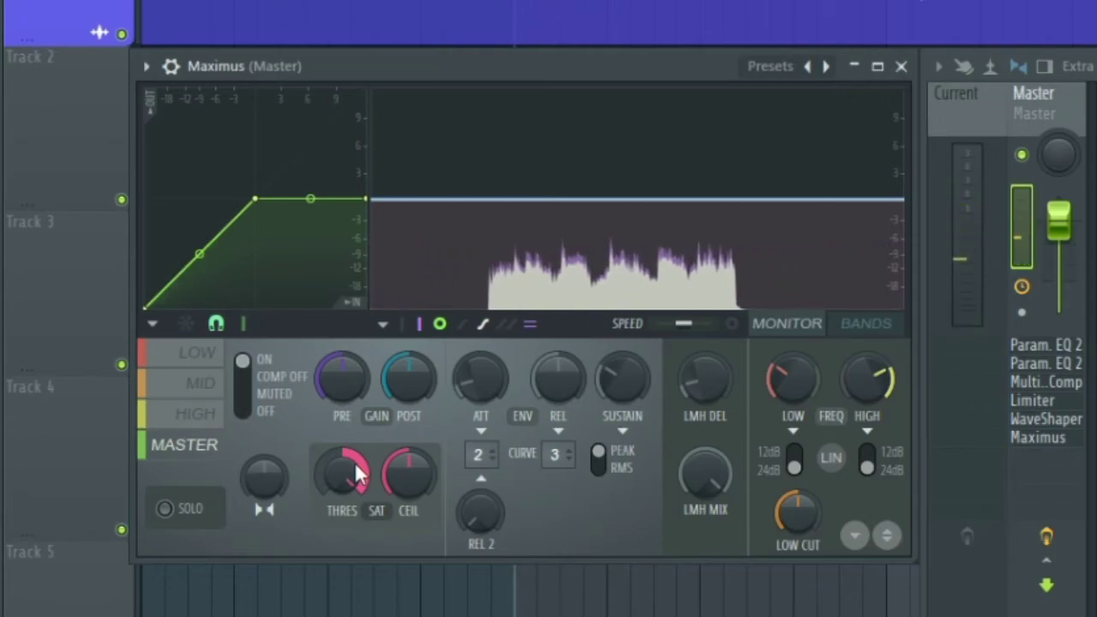
pyautogui.moveTo(358, 476); pyautogui.dragTo(358, 448)
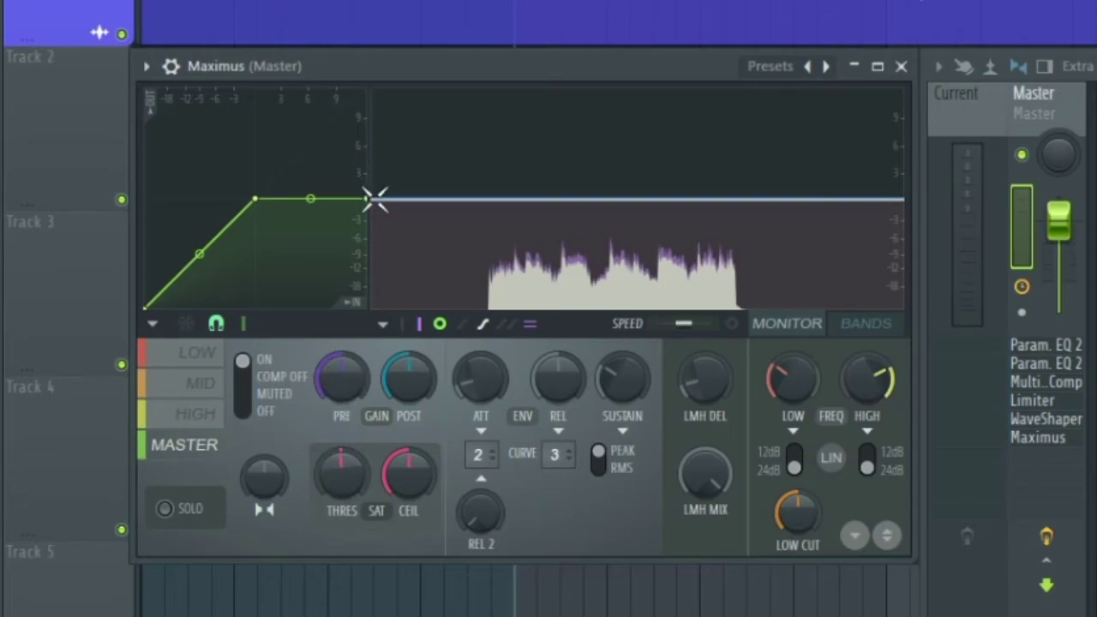
pyautogui.press('space')
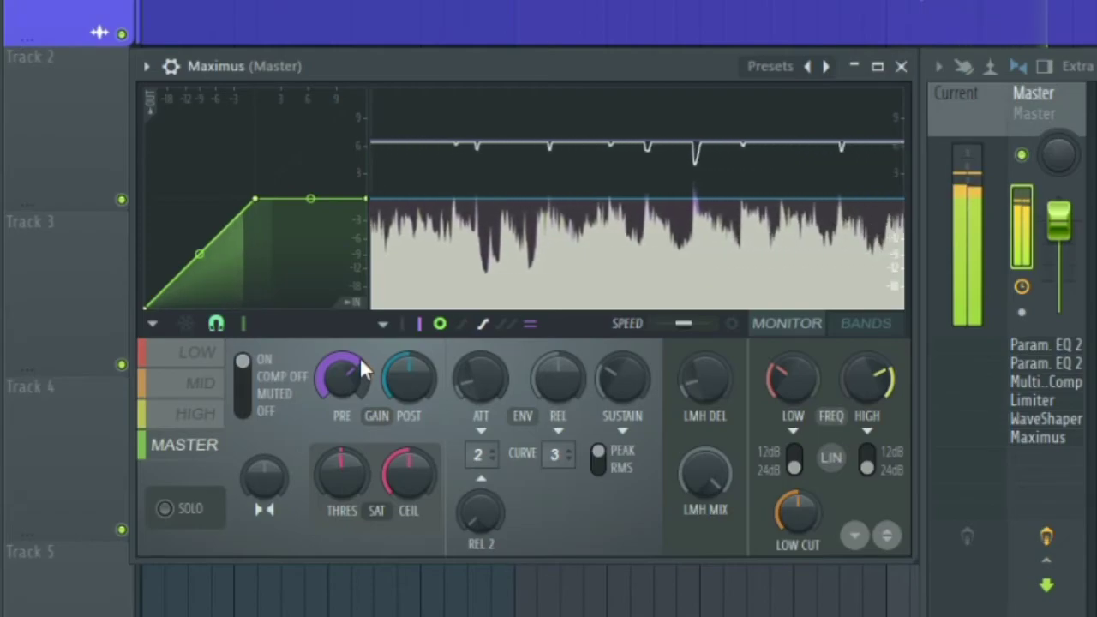
pyautogui.press('space')
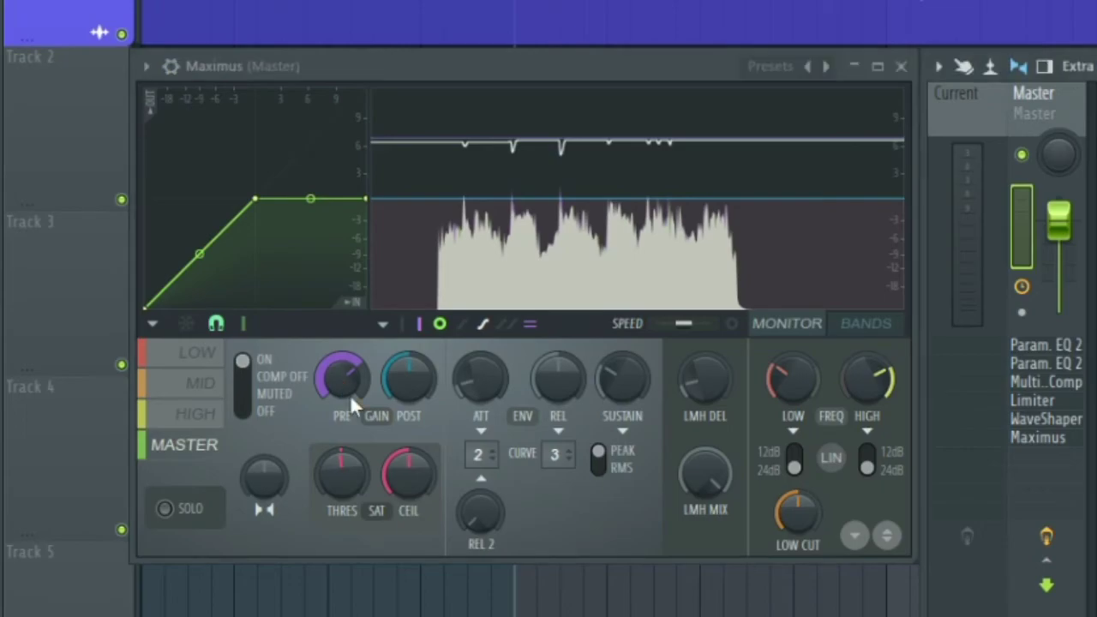
# Add Youlean Loudness Meter 2 to the free Master effect slot after Maximus and arrange the two plugin windows side by side
pyautogui.click(1044, 468)
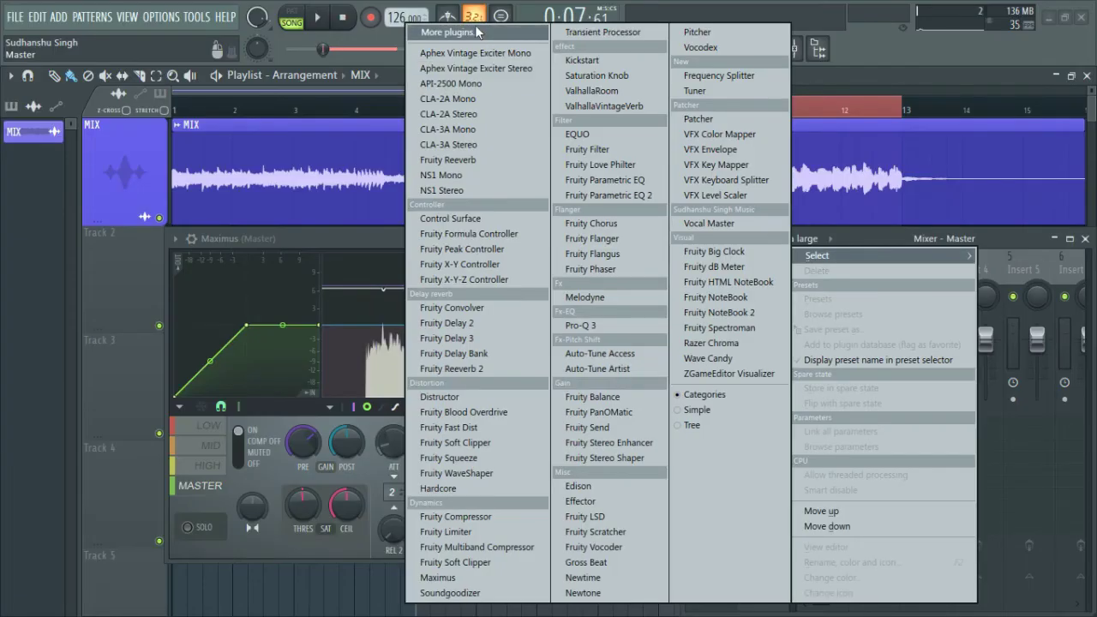
pyautogui.click(476, 31)
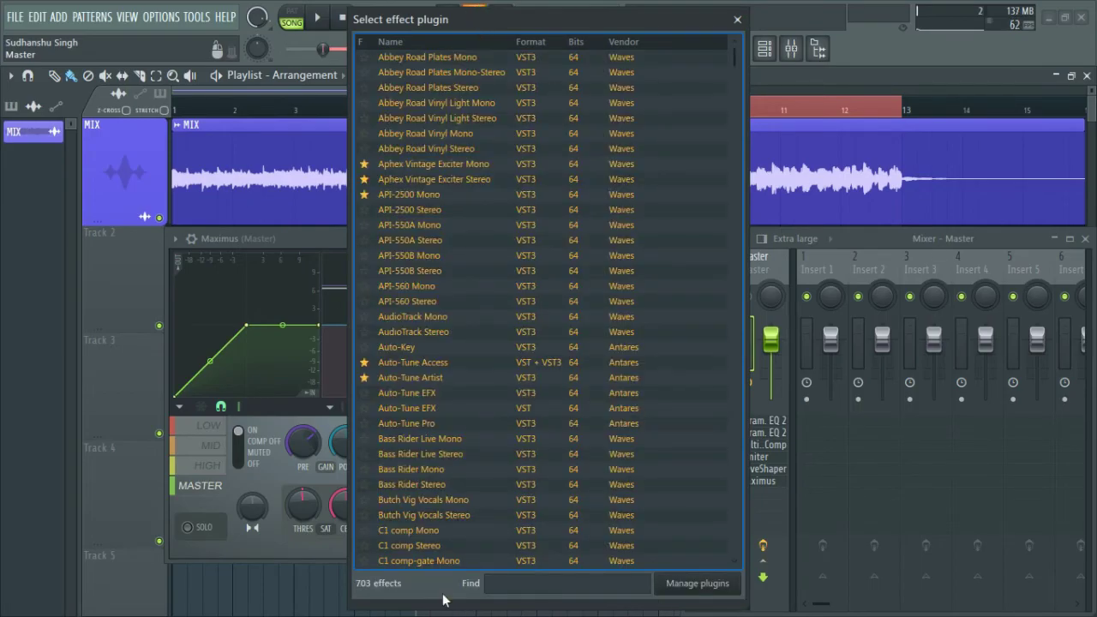
pyautogui.click(495, 584)
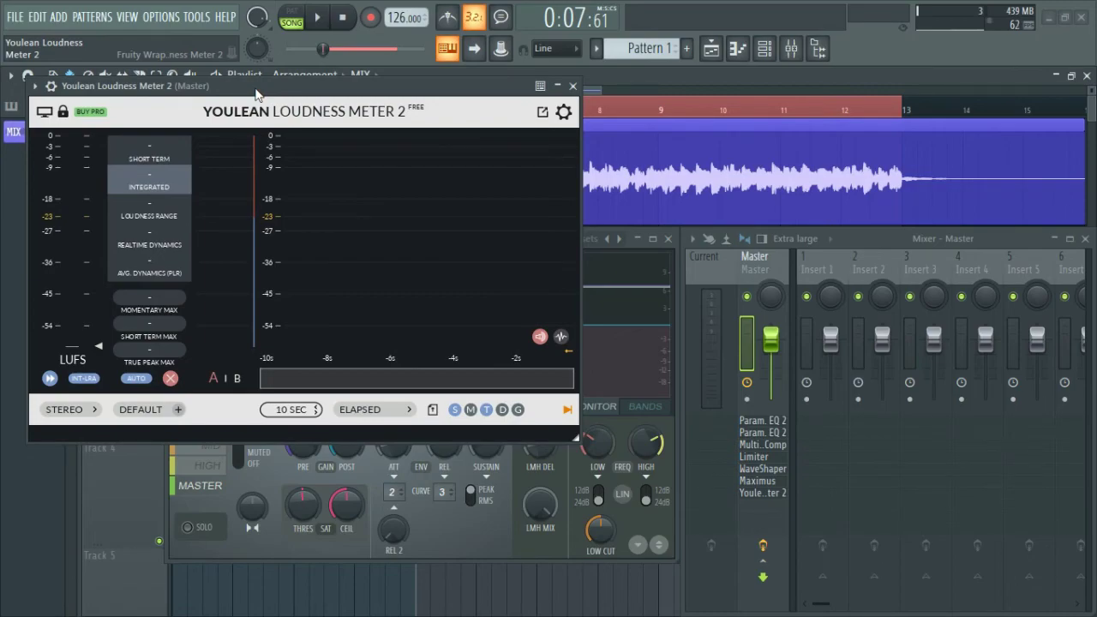
pyautogui.moveTo(256, 94); pyautogui.dragTo(770, 131)
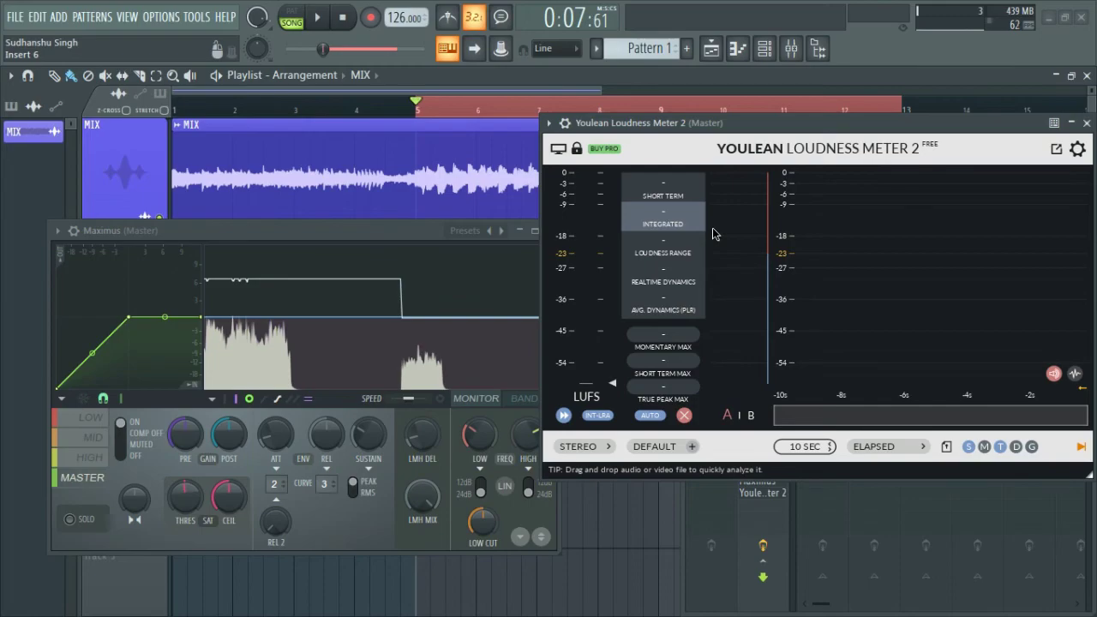
pyautogui.moveTo(387, 231); pyautogui.dragTo(365, 239)
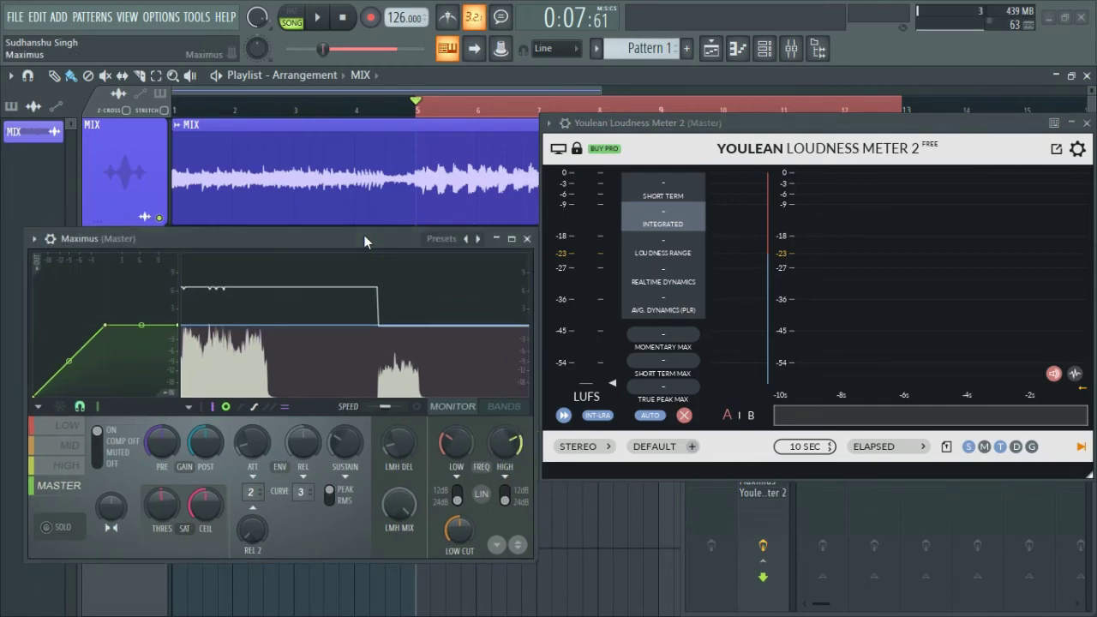
# Measure the selected section's loudness during playback and set the MASTER band's pre gain in Maximus to 2.6 dB
pyautogui.press('space')
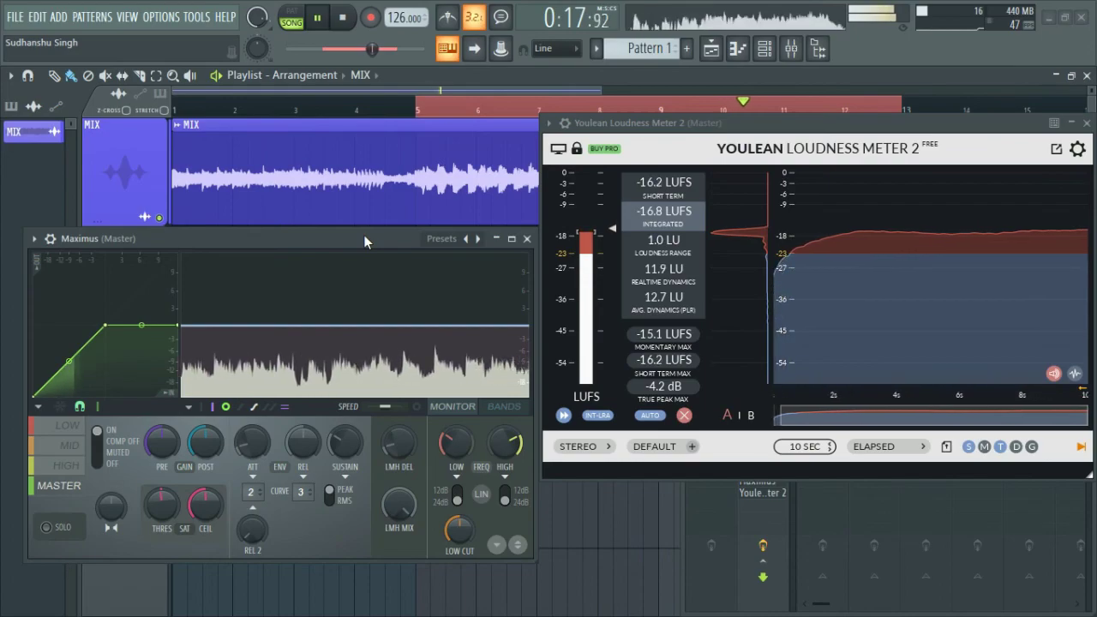
pyautogui.press('space')
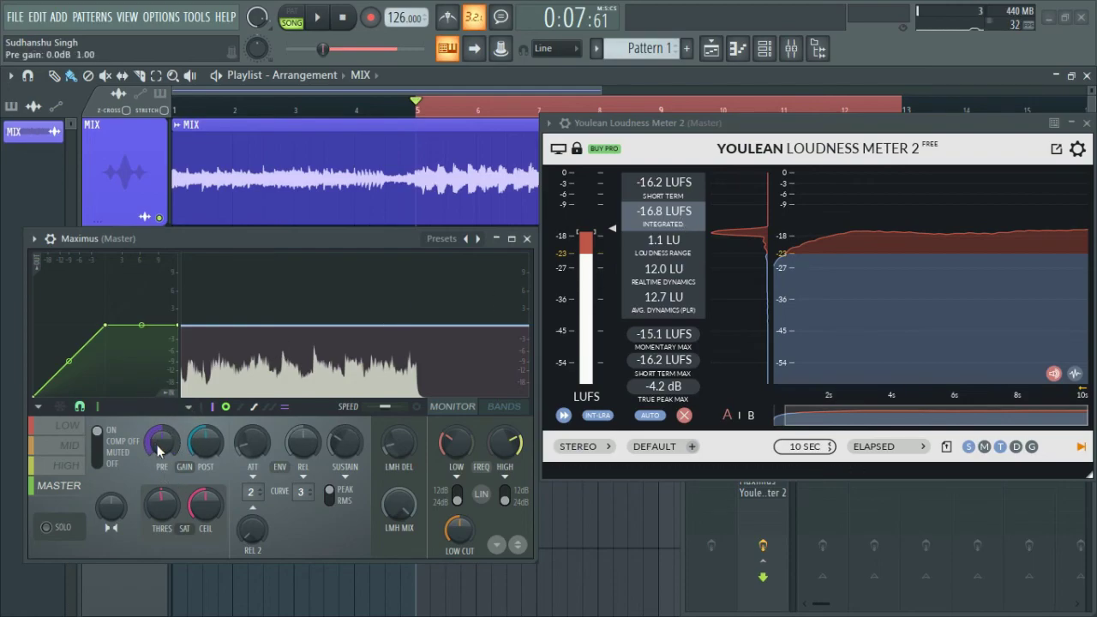
pyautogui.press('space')
pyautogui.moveTo(160, 442); pyautogui.dragTo(165, 437)
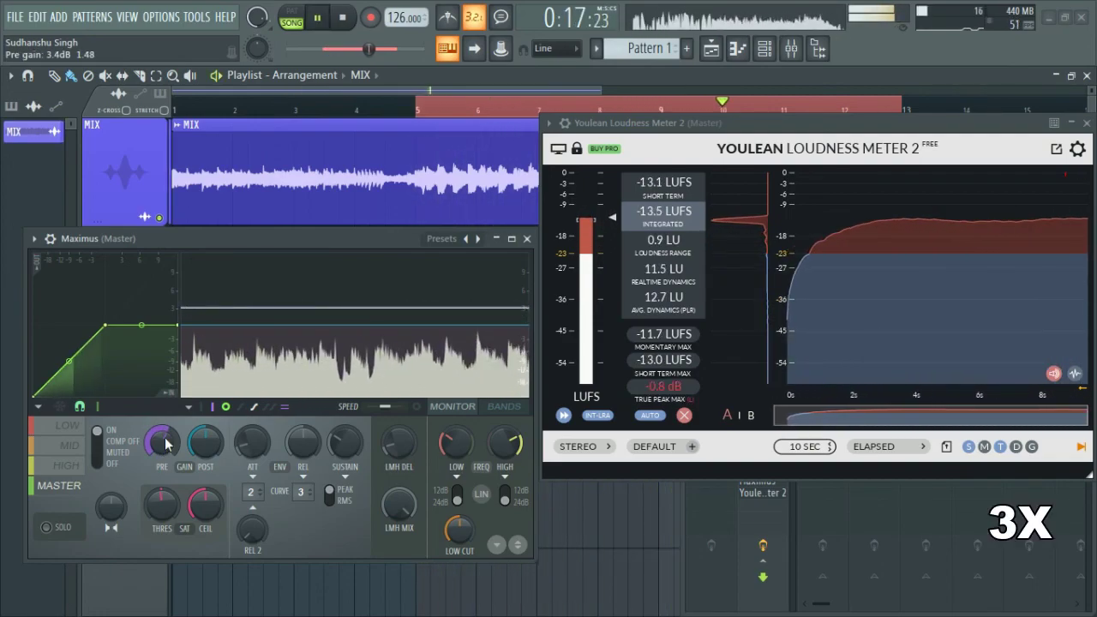
pyautogui.moveTo(164, 437); pyautogui.dragTo(164, 445)
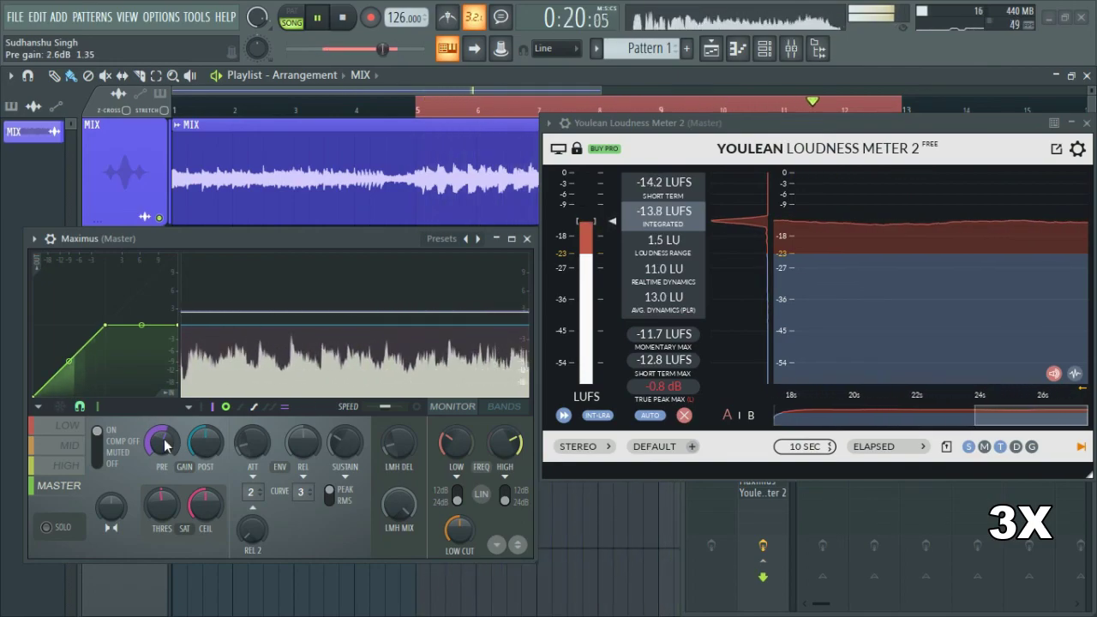
pyautogui.press('space')
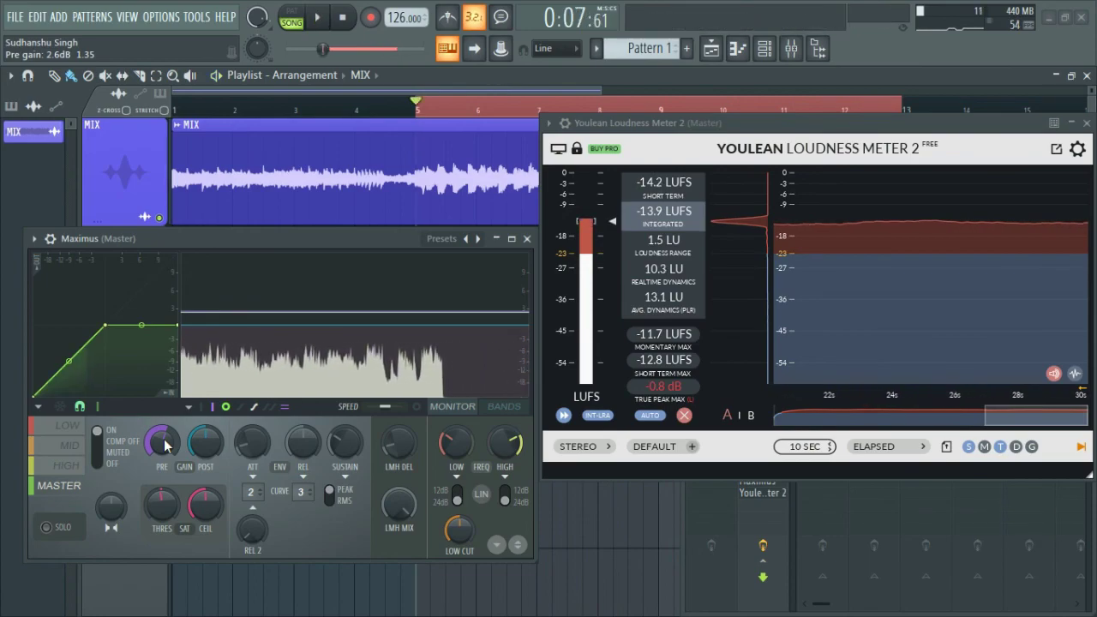